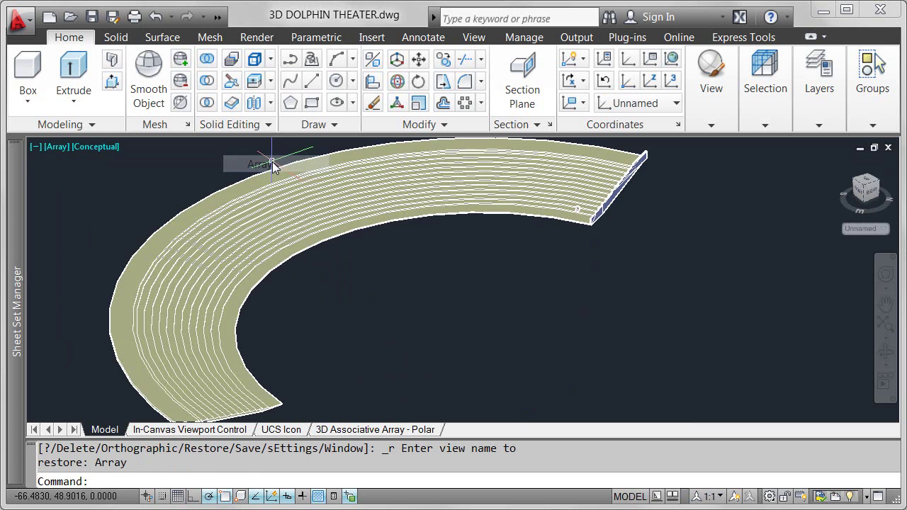
# Start a polar array of the seat solid on the first tier, using the centre of the curved tier edge as the array centre
pyautogui.scroll(5, 525, 209)
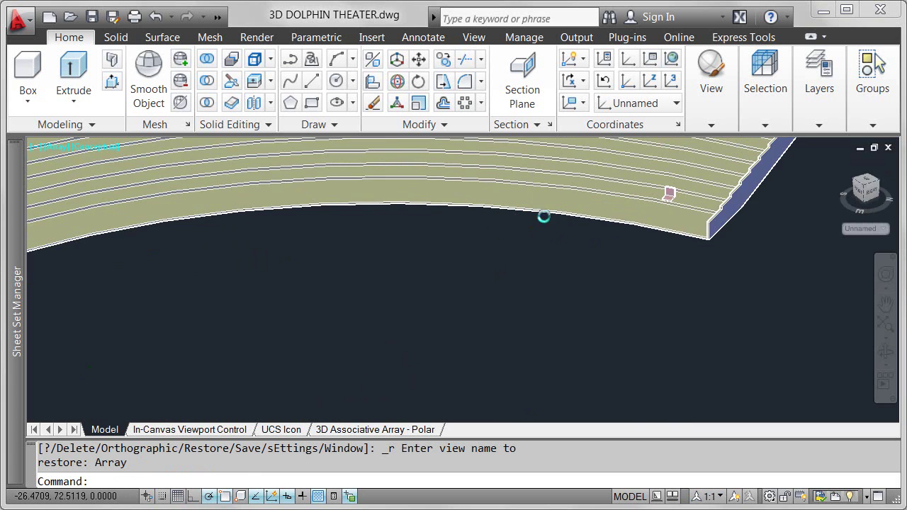
pyautogui.click(466, 106)
pyautogui.click(724, 193)
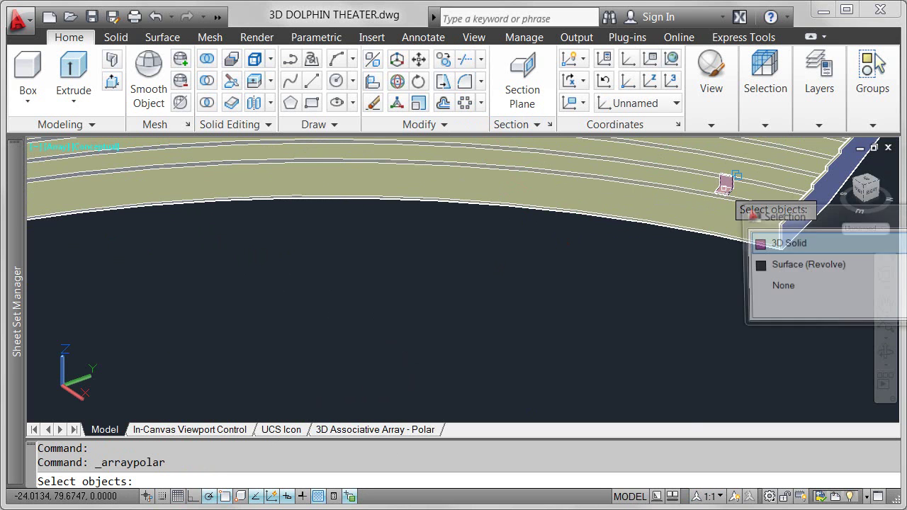
pyautogui.click(787, 243)
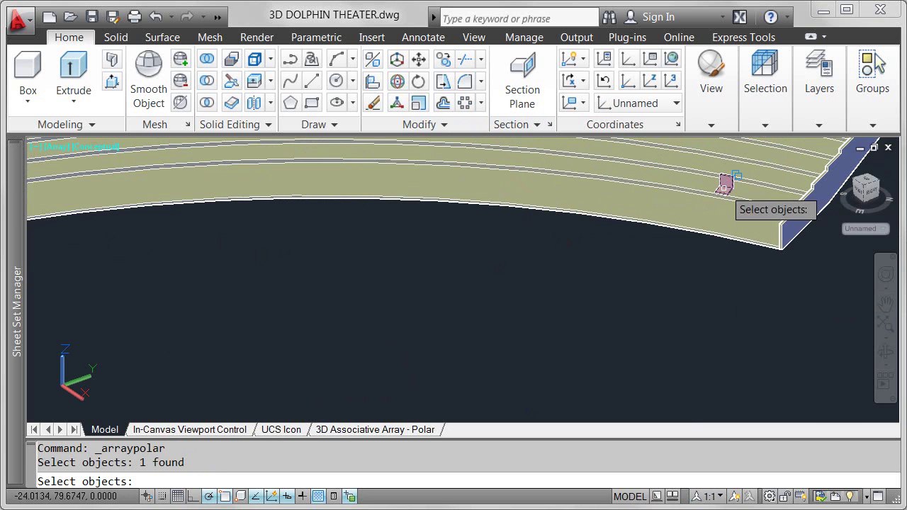
pyautogui.press('Return')
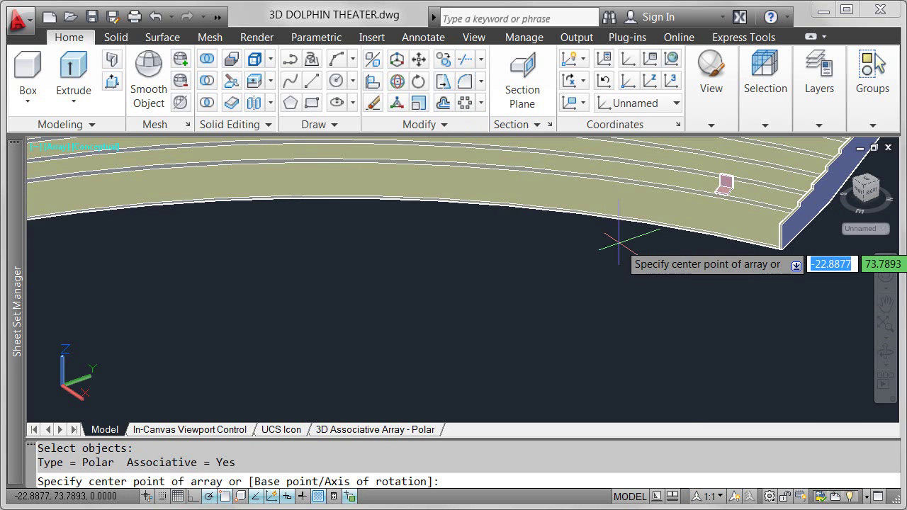
pyautogui.keyDown('shift'); pyautogui.rightClick(564, 246); pyautogui.keyUp('shift')
pyautogui.click(626, 88)
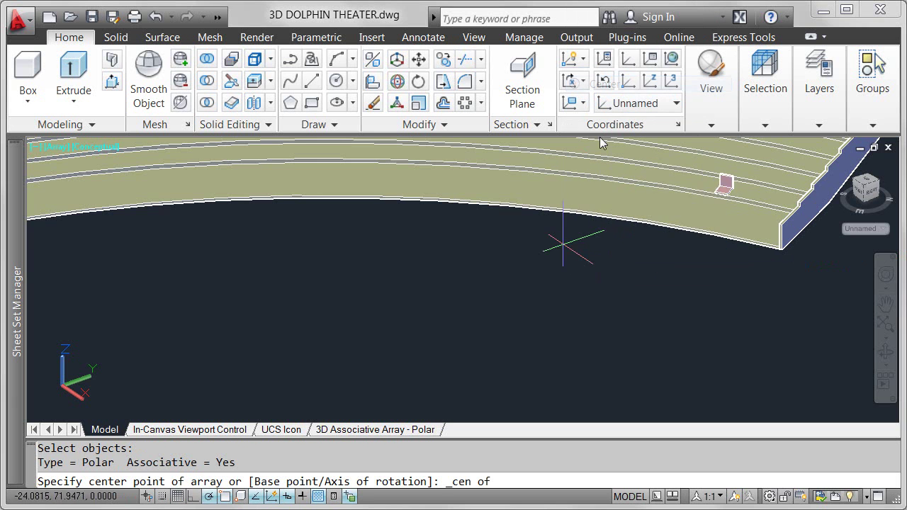
pyautogui.click(575, 213)
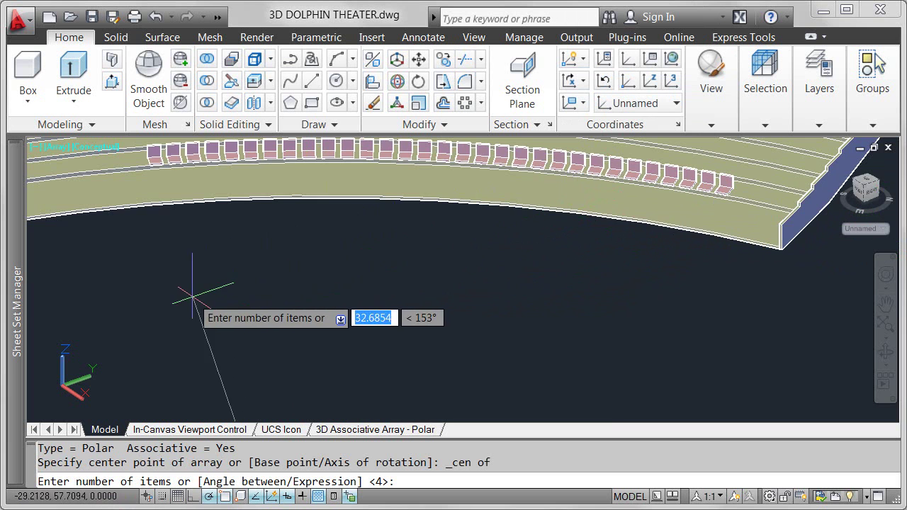
# Set the polar array to 100 items and pick a fill angle of about 140 degrees, ending near the tier's far end
pyautogui.scroll(-5, 179, 311)
pyautogui.moveTo(175, 312); pyautogui.dragTo(527, 216, button='middle')
pyautogui.write('100')
pyautogui.press('Return')
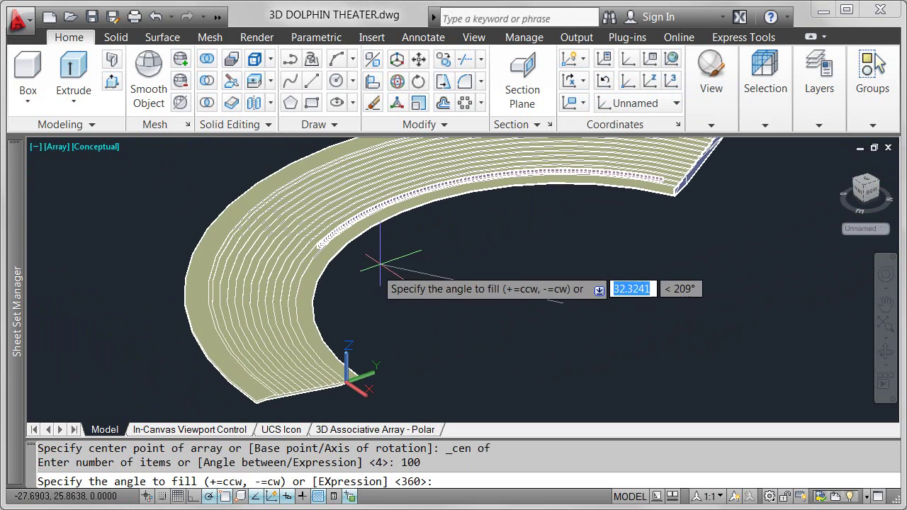
pyautogui.click(366, 363)
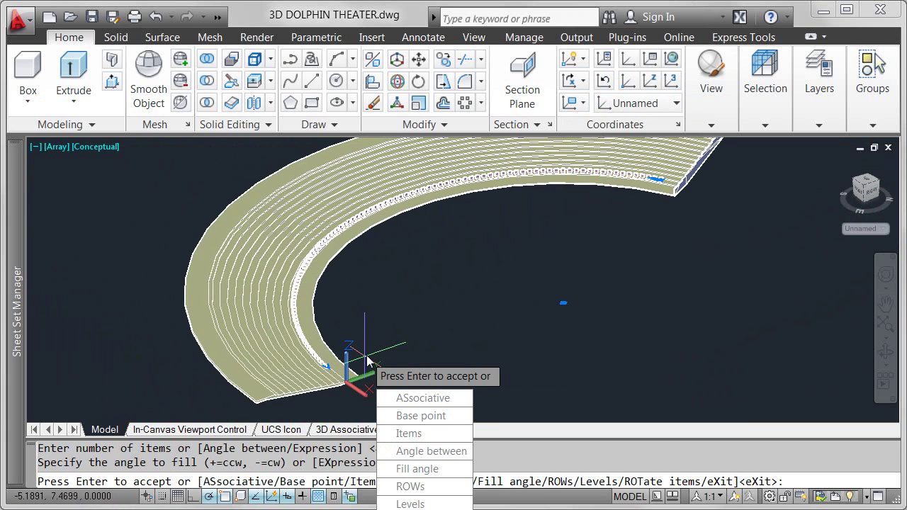
pyautogui.press('Return')
# Select the polar seat array and change its item count to 91 by moving its end grip back along the row
pyautogui.scroll(5, 362, 348)
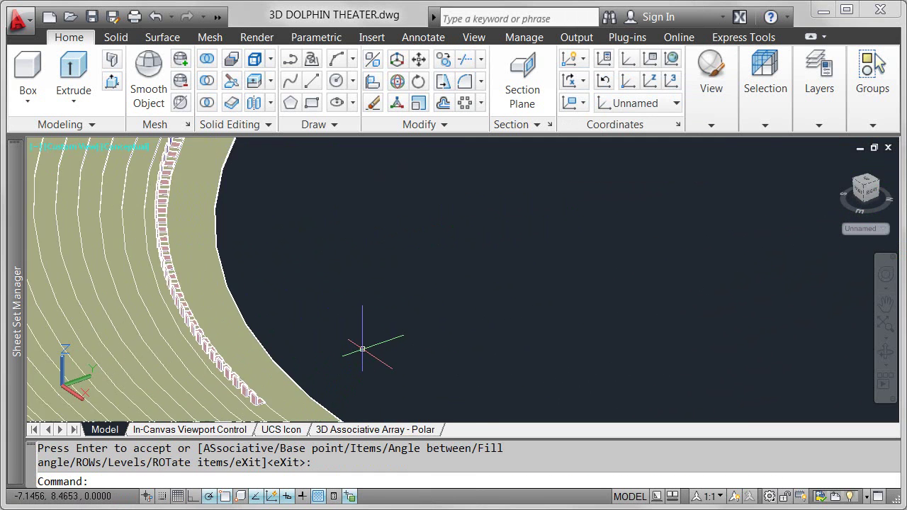
pyautogui.moveTo(362, 348); pyautogui.dragTo(475, 263, button='middle')
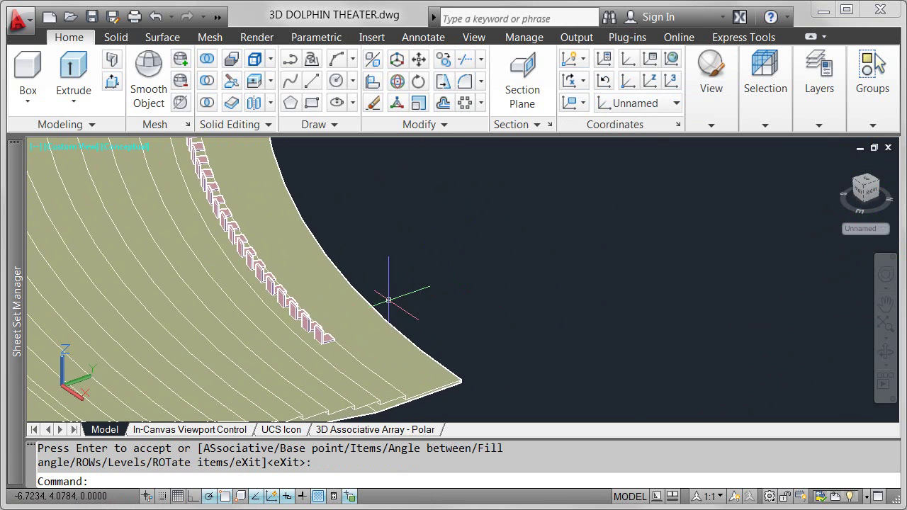
pyautogui.click(318, 332)
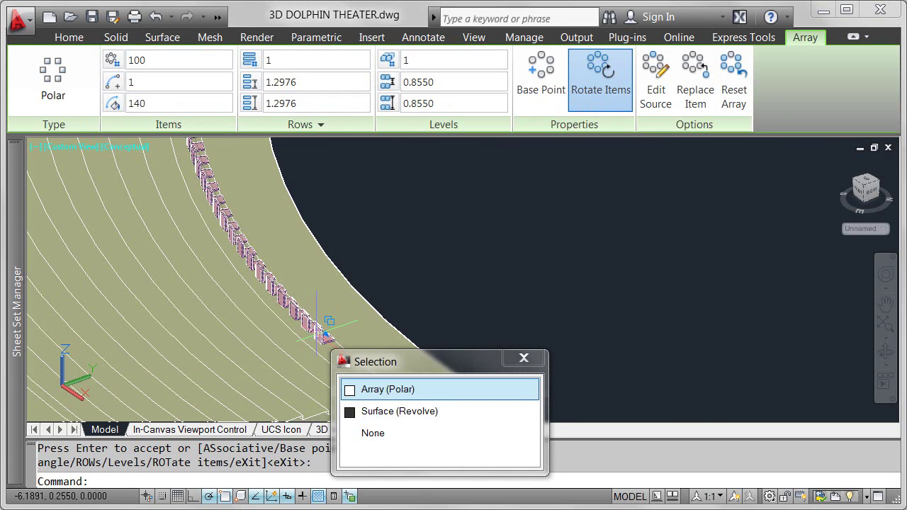
pyautogui.click(390, 394)
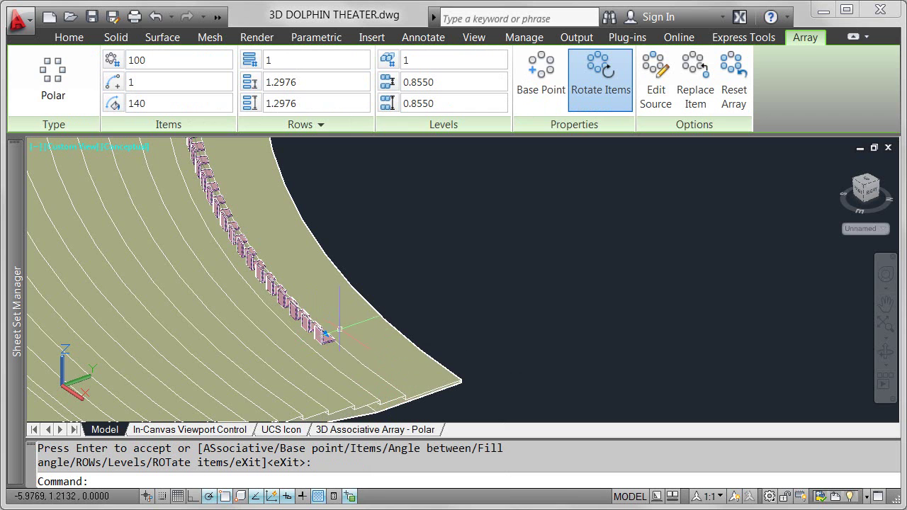
pyautogui.moveTo(325, 340)
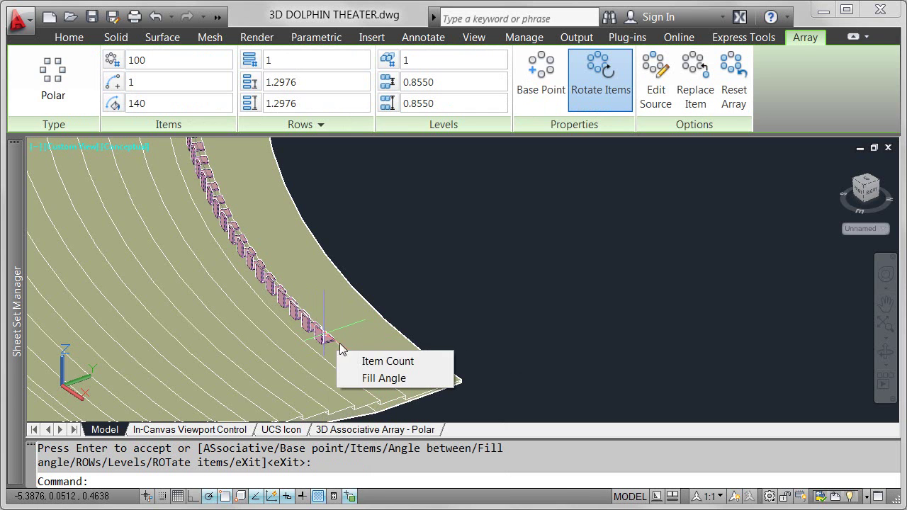
pyautogui.click(382, 362)
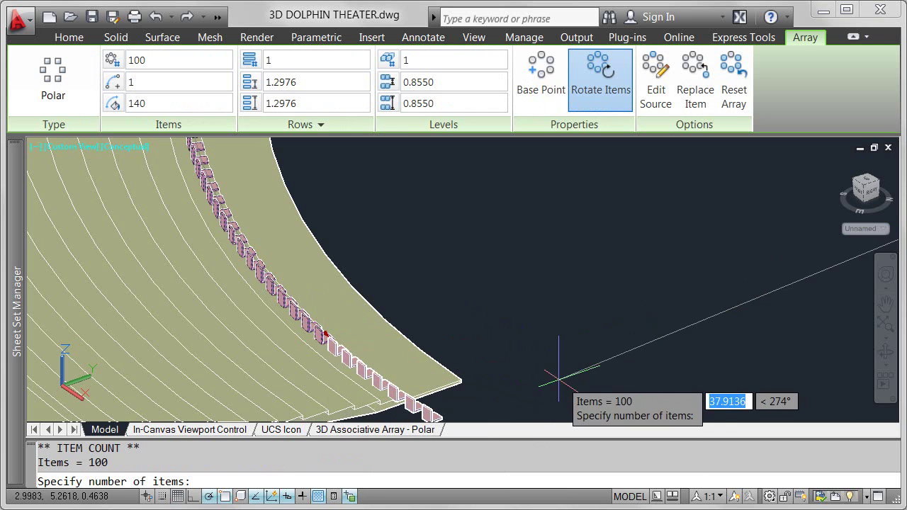
pyautogui.click(363, 203)
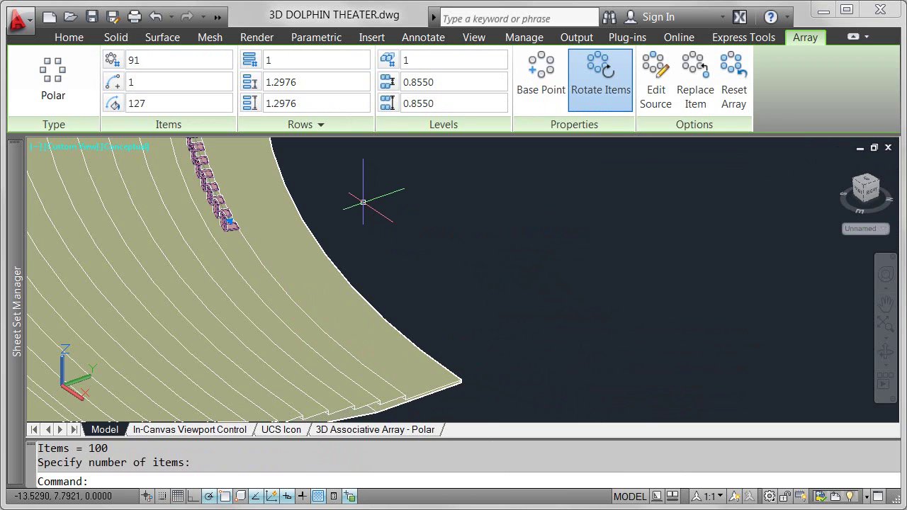
# Stretch the seat array's fill angle to 143 degrees with its end grip
pyautogui.moveTo(229, 223)
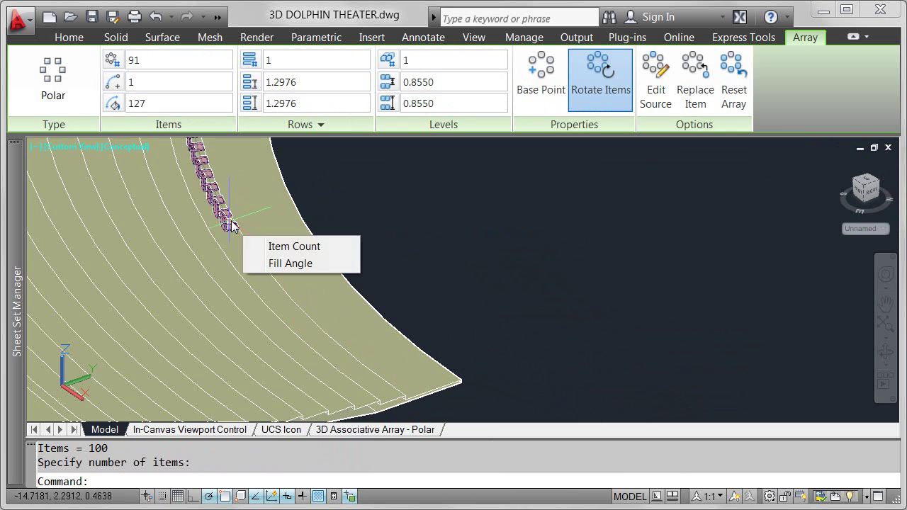
pyautogui.click(287, 264)
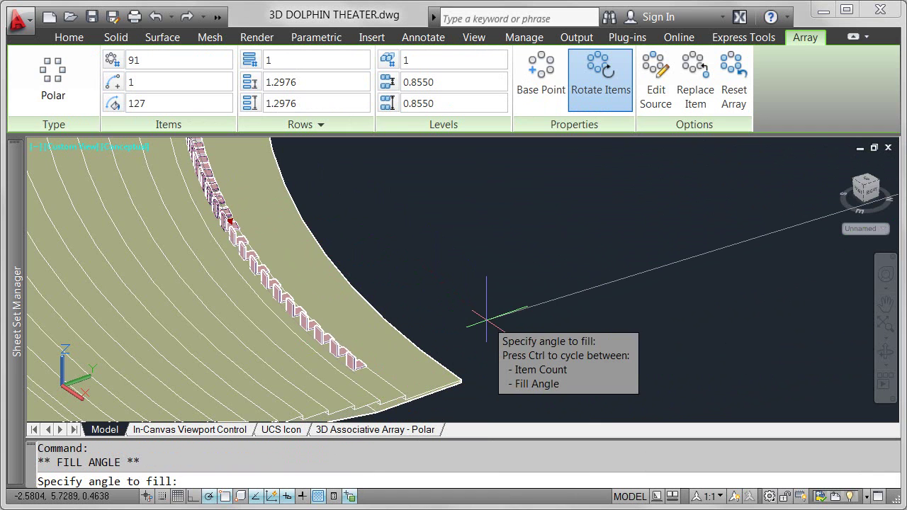
pyautogui.click(486, 320)
pyautogui.hotkey('ctrl', 'z')
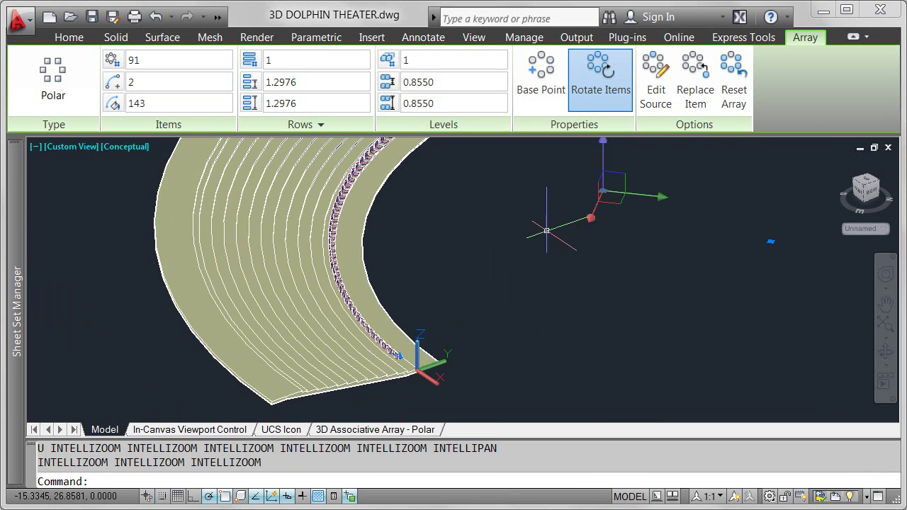
# Reduce the angle between seats to 1 degree by moving the grip on the second seat closer to the first
pyautogui.scroll(5, 416, 371)
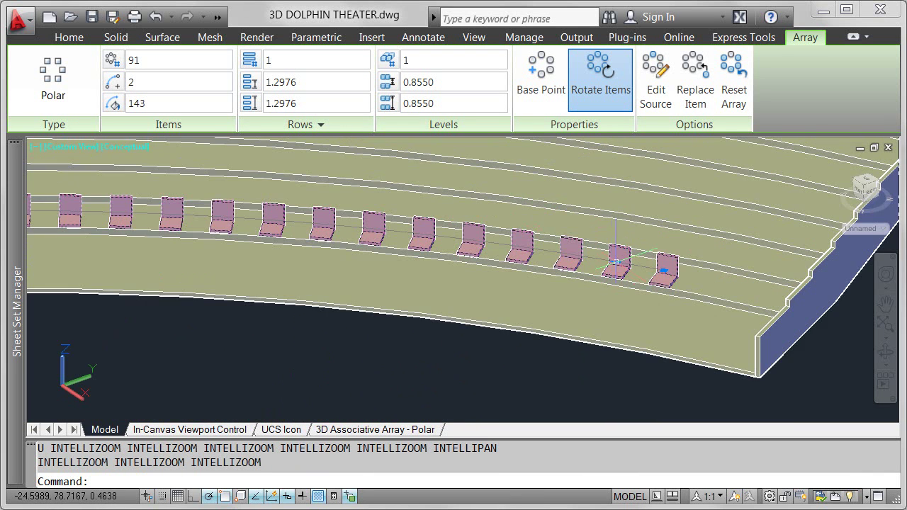
pyautogui.click(628, 248)
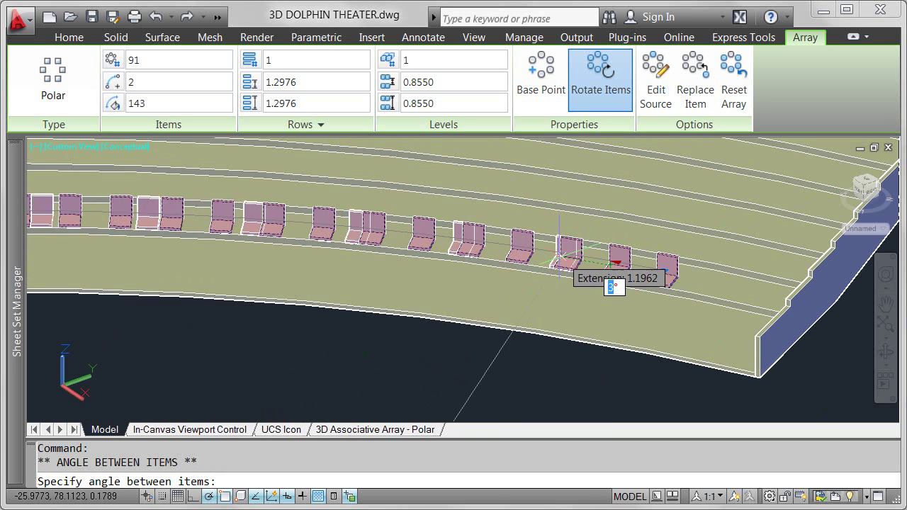
pyautogui.click(567, 350)
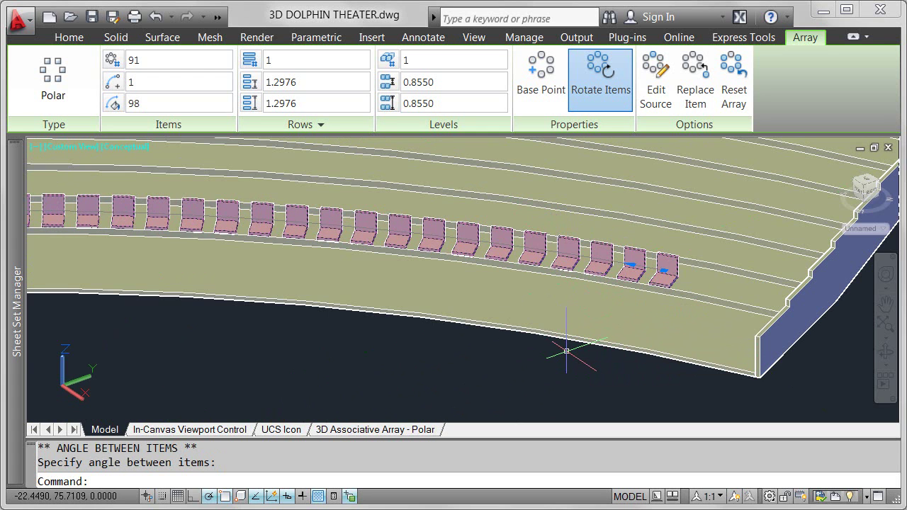
# Turn off item rotation for the seat array, examine the seats' orientation along the row, and turn rotation back on
pyautogui.click(620, 84)
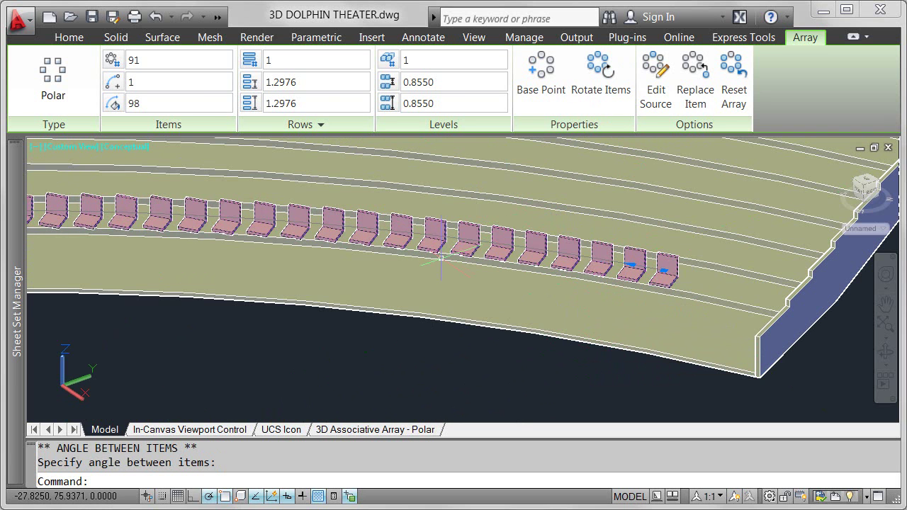
pyautogui.scroll(-4, 437, 262)
pyautogui.moveTo(292, 289); pyautogui.dragTo(597, 257, button='middle')
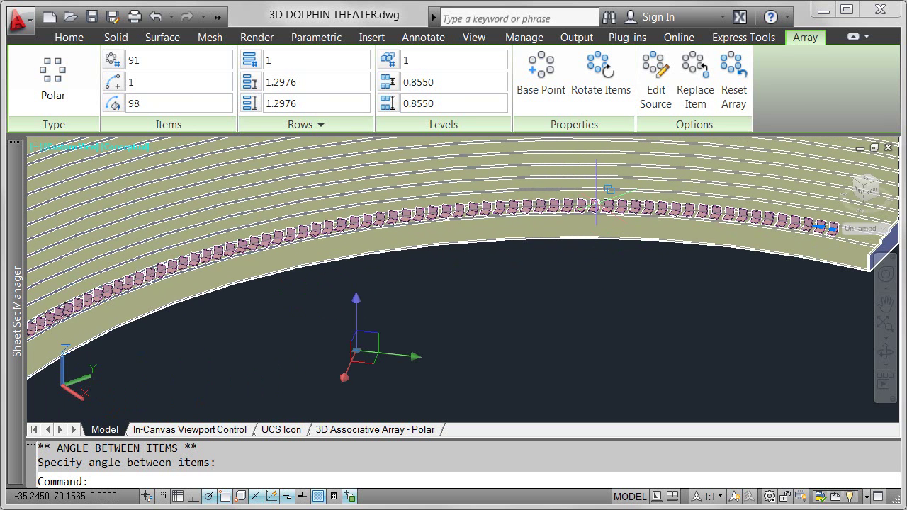
pyautogui.click(595, 91)
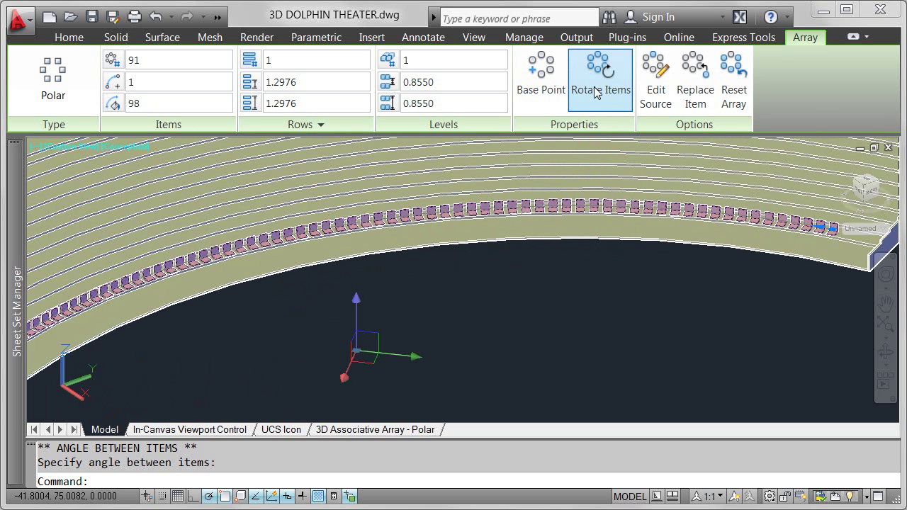
# Move the array's base point to the midpoint of the first seat's lower front edge
pyautogui.click(547, 87)
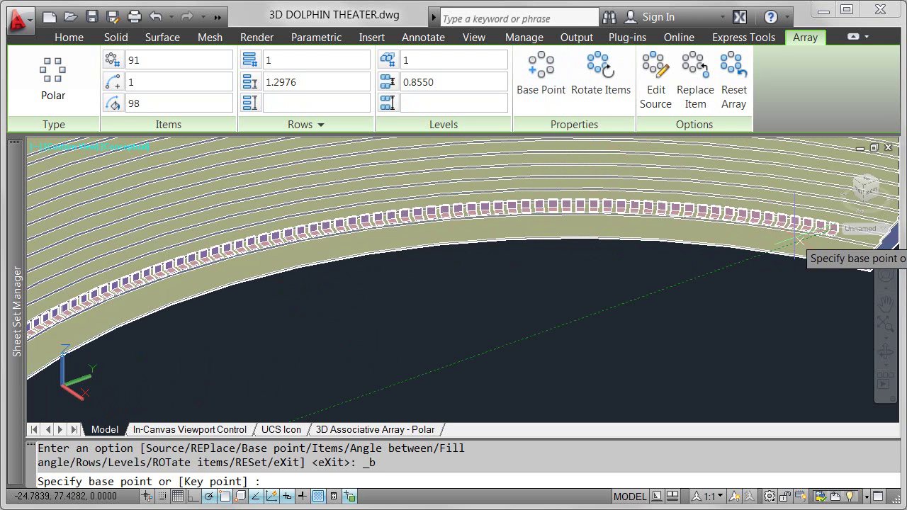
pyautogui.scroll(4, 836, 241)
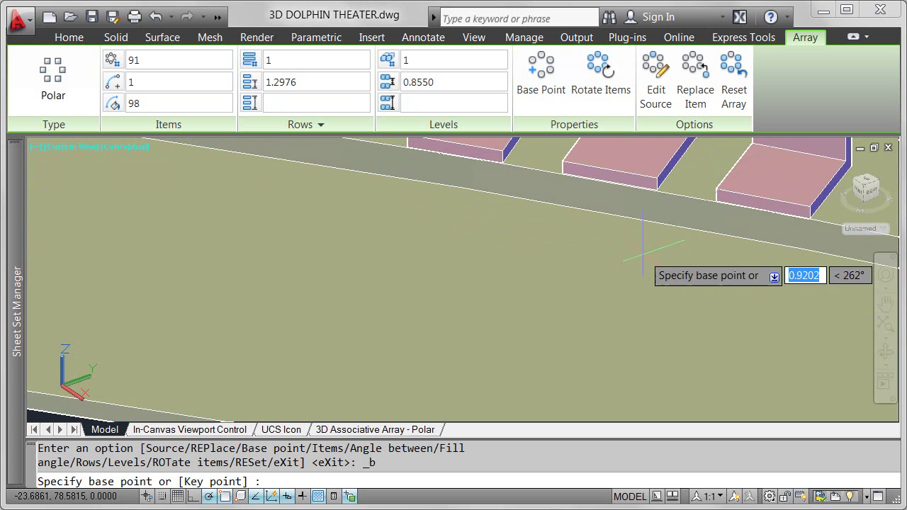
pyautogui.keyDown('shift'); pyautogui.rightClick(650, 292); pyautogui.keyUp('shift')
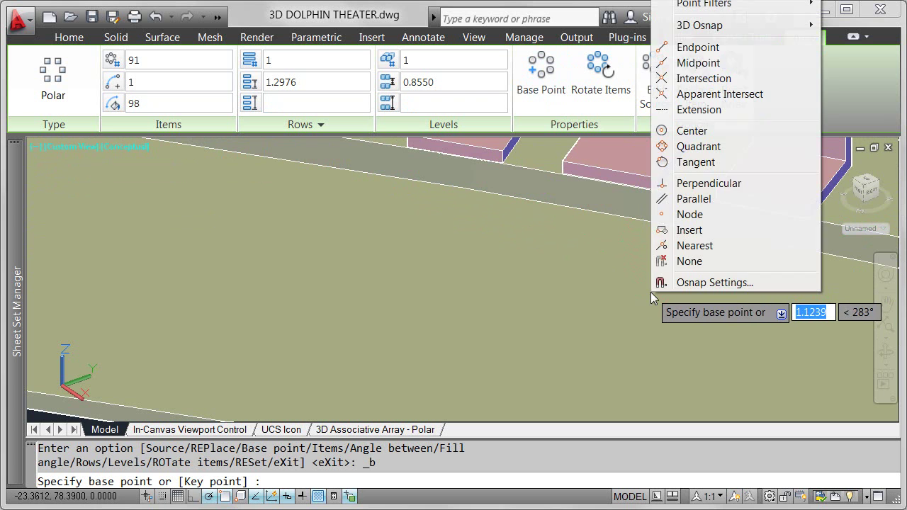
pyautogui.click(698, 63)
pyautogui.click(756, 212)
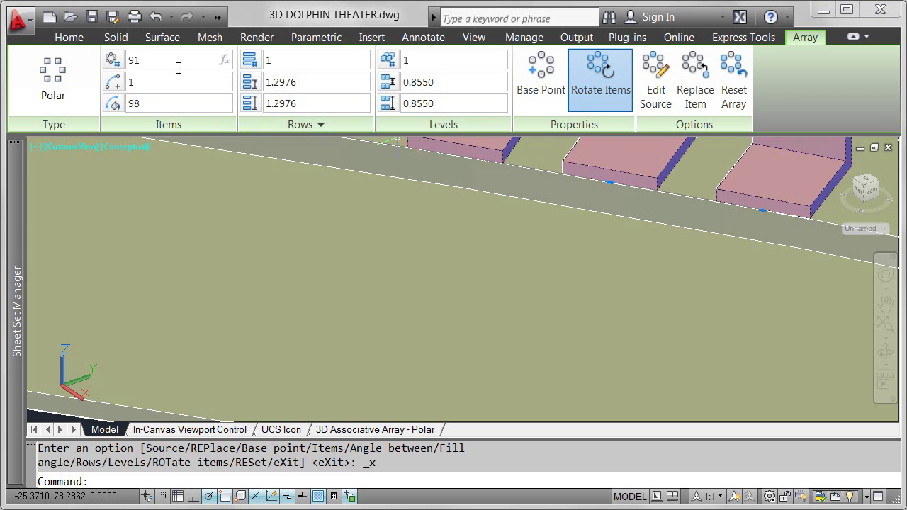
# Set the seat array to 6 items with a fill angle of 10 degrees
pyautogui.write('u')
pyautogui.press('Return')
pyautogui.click(151, 63)
pyautogui.write('20')
pyautogui.press('Return')
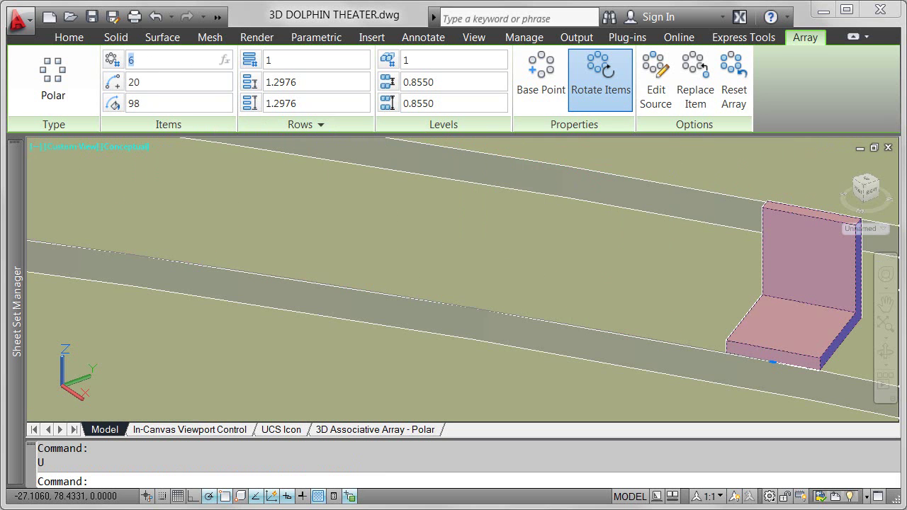
pyautogui.click(143, 104)
pyautogui.write('10')
pyautogui.press('Return')
# Set the number of rows in the seat array to 11
pyautogui.scroll(-10, 291, 199)
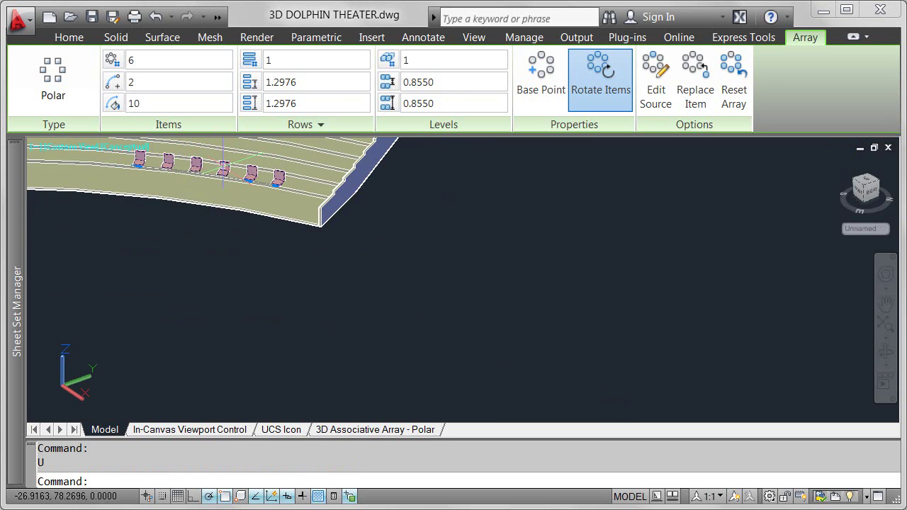
pyautogui.moveTo(223, 167); pyautogui.dragTo(320, 219, button='middle')
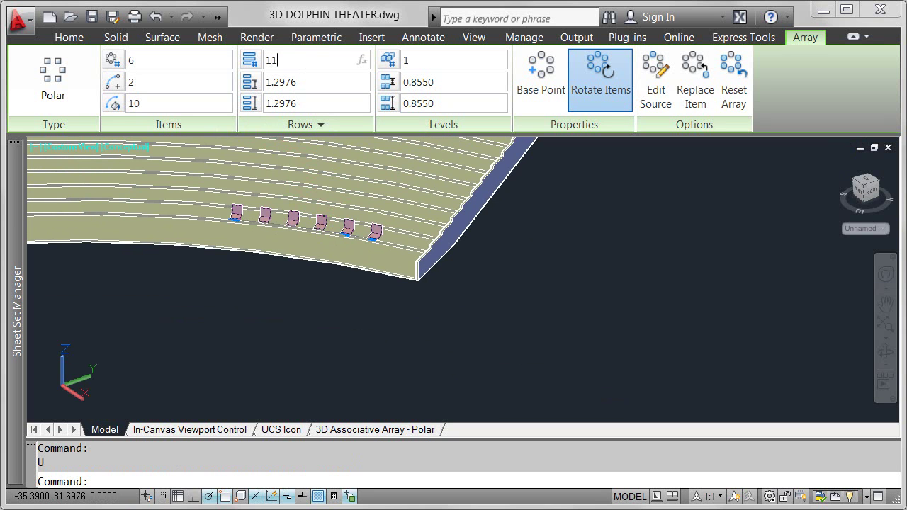
pyautogui.click(309, 62)
pyautogui.write('11')
# Set the seat array to 6 levels, examine the stacked seats from another angle, and return the levels to 1
pyautogui.click(415, 60)
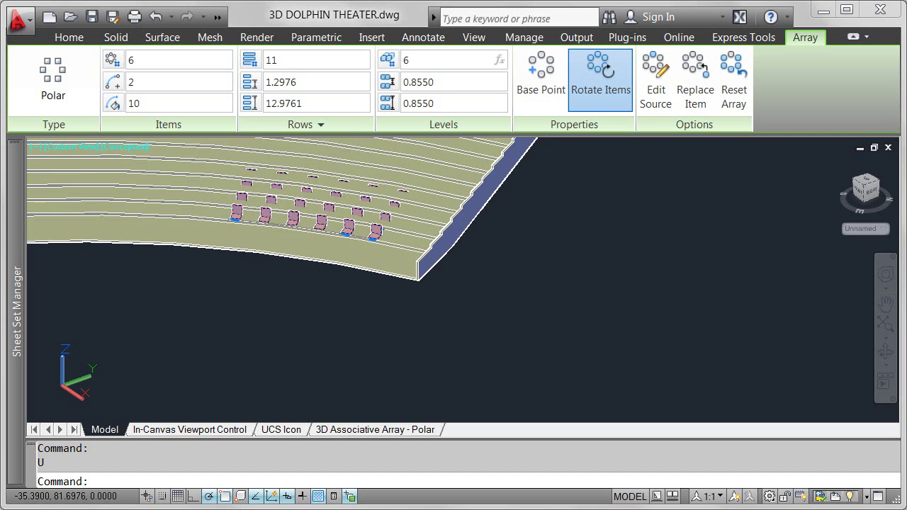
pyautogui.press('Return')
pyautogui.moveTo(459, 252); pyautogui.dragTo(470, 339, button='middle')
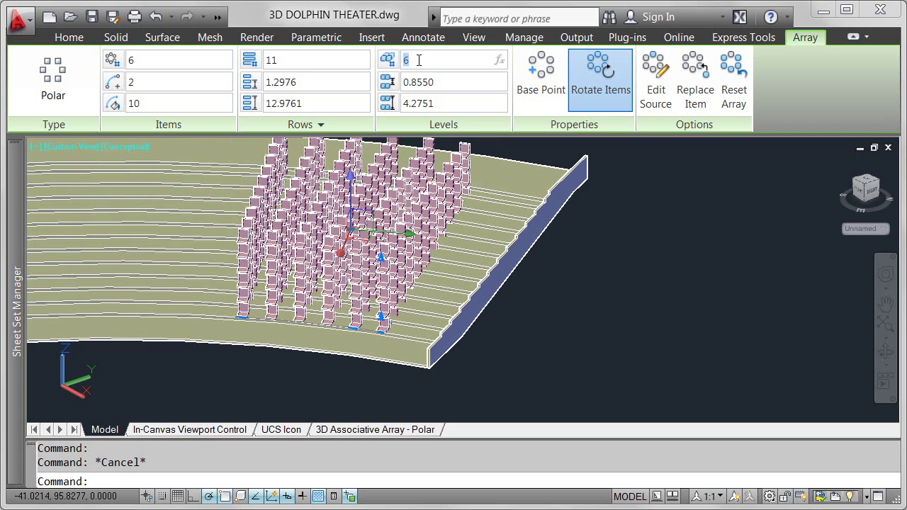
pyautogui.write('1')
pyautogui.press('Return')
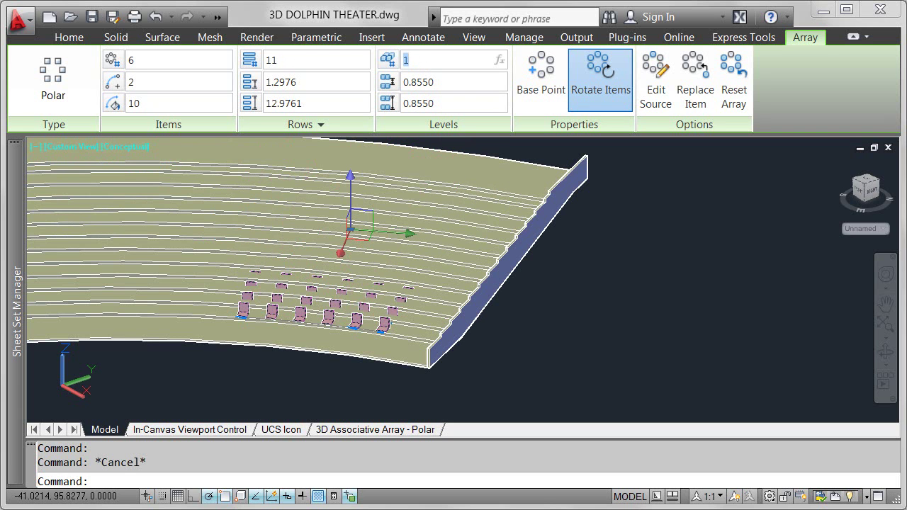
# Set the incrementing elevation between the seat array's rows to .18
pyautogui.click(322, 125)
pyautogui.click(271, 146)
pyautogui.write('.')
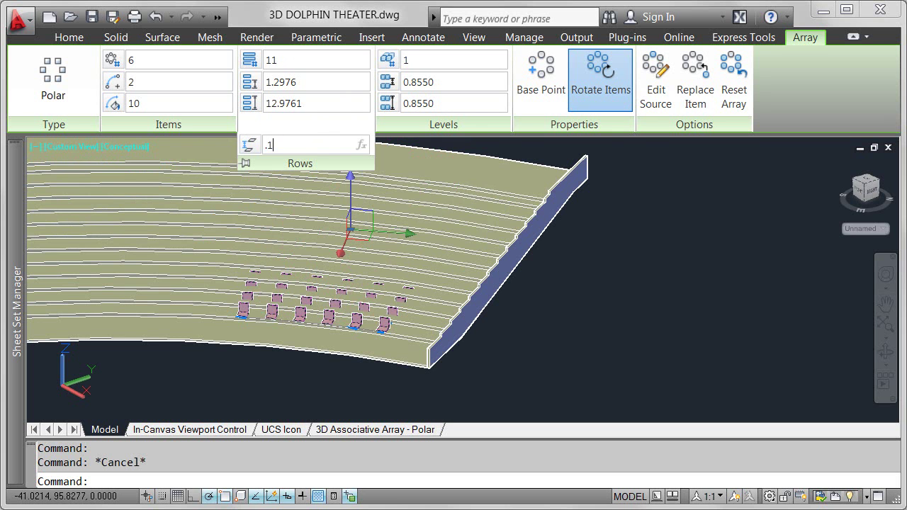
pyautogui.write('18')
pyautogui.press('Return')
# Adjust the seat array's row spacing by snapping the second row perpendicular to its tier's front edge, and finish editing the array
pyautogui.scroll(6, 424, 291)
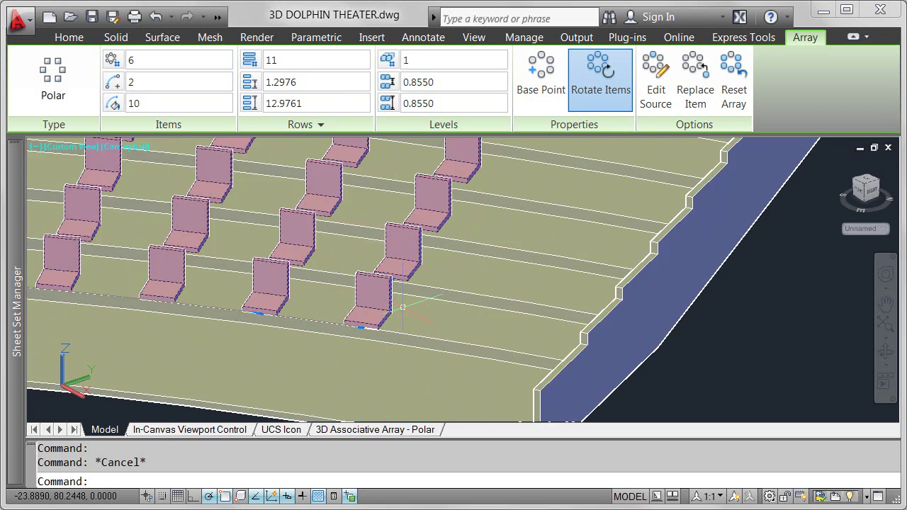
pyautogui.moveTo(424, 291); pyautogui.dragTo(120, 291, button='middle')
pyautogui.click(121, 290)
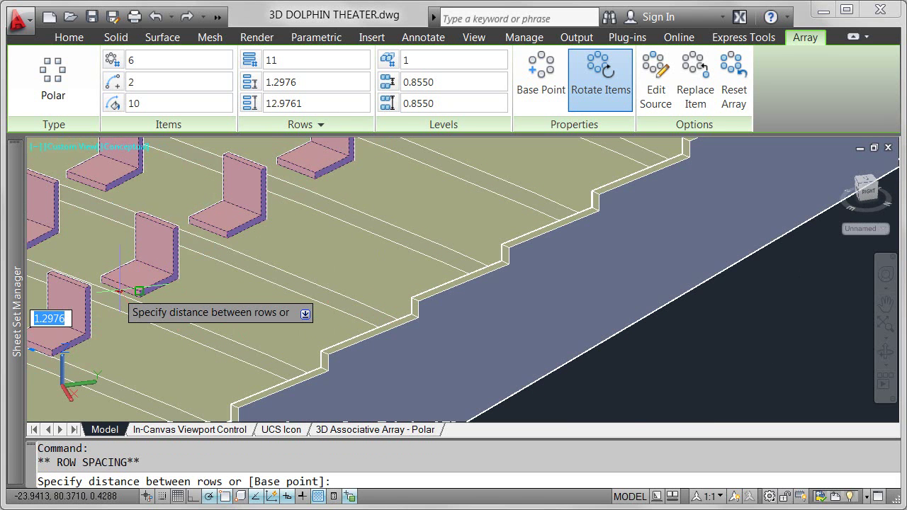
pyautogui.keyDown('shift'); pyautogui.rightClick(119, 291); pyautogui.keyUp('shift')
pyautogui.click(181, 183)
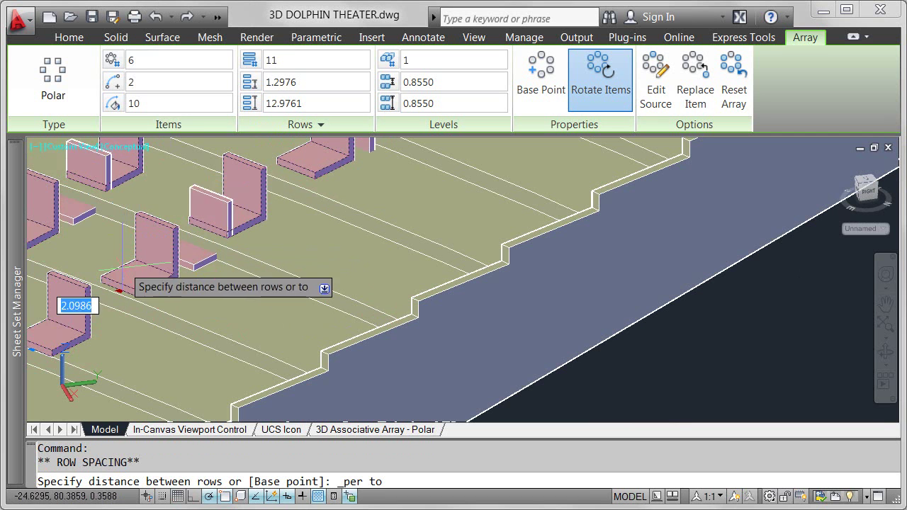
pyautogui.click(113, 306)
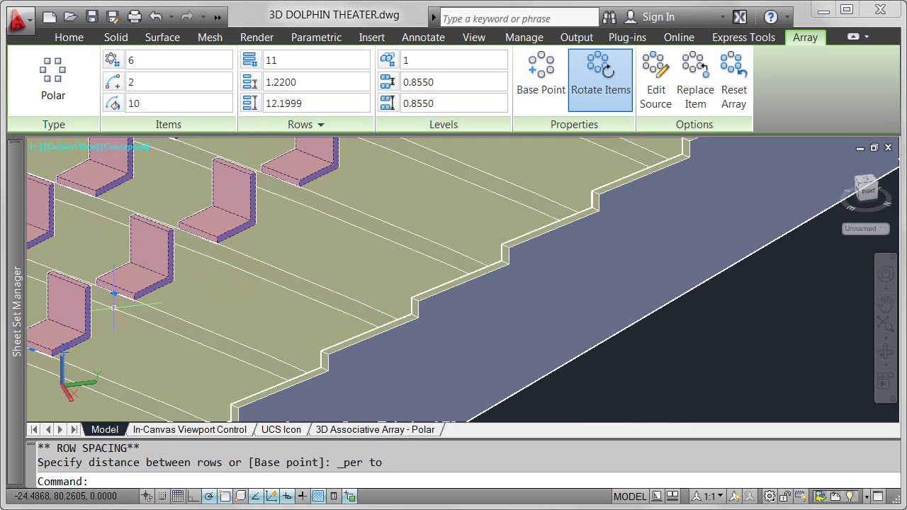
pyautogui.scroll(2, 114, 306)
pyautogui.press('Escape')
# Set the seat array to 140 items with a fill angle of 140 degrees
pyautogui.scroll(-5, 113, 306)
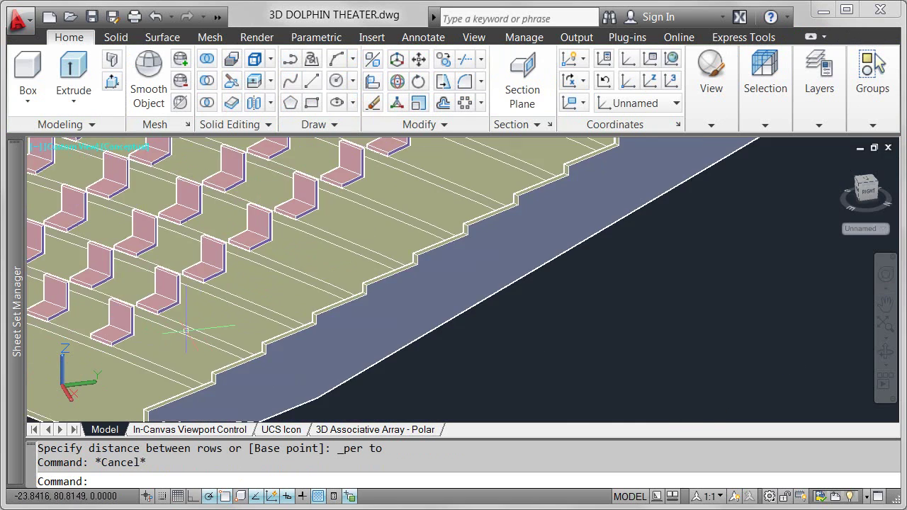
pyautogui.scroll(-3, 572, 395)
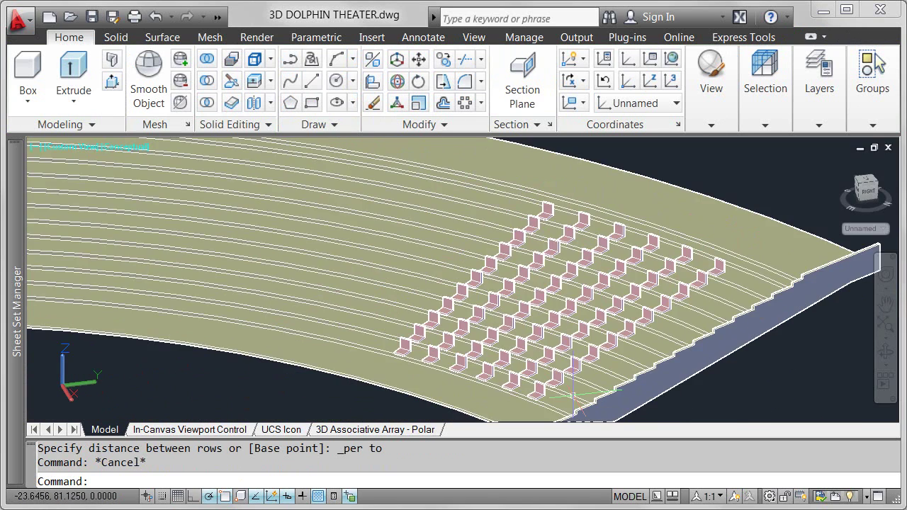
pyautogui.scroll(-2, 573, 394)
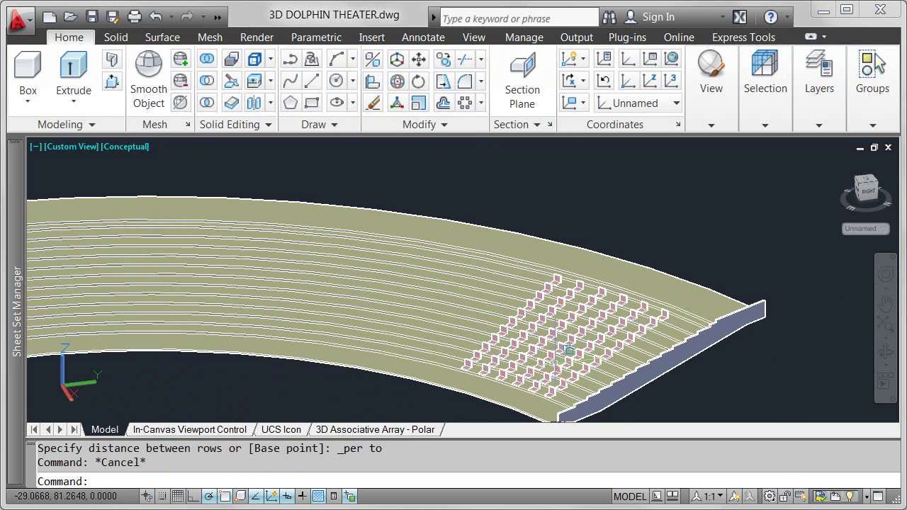
pyautogui.click(556, 375)
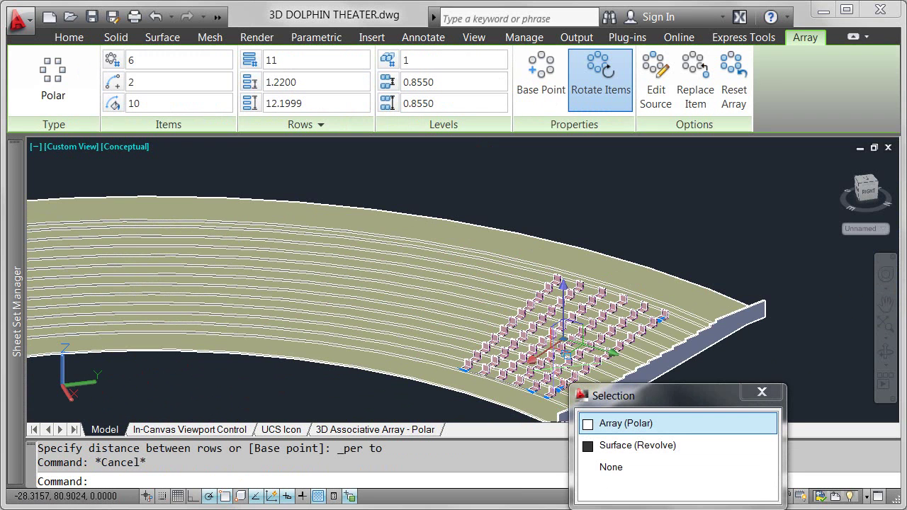
pyautogui.click(174, 60)
pyautogui.write('140')
pyautogui.press('Return')
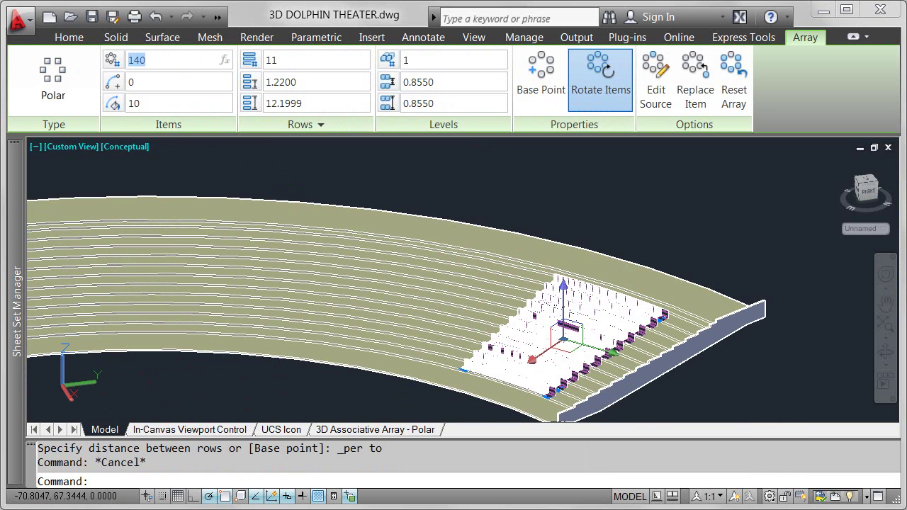
pyautogui.click(177, 103)
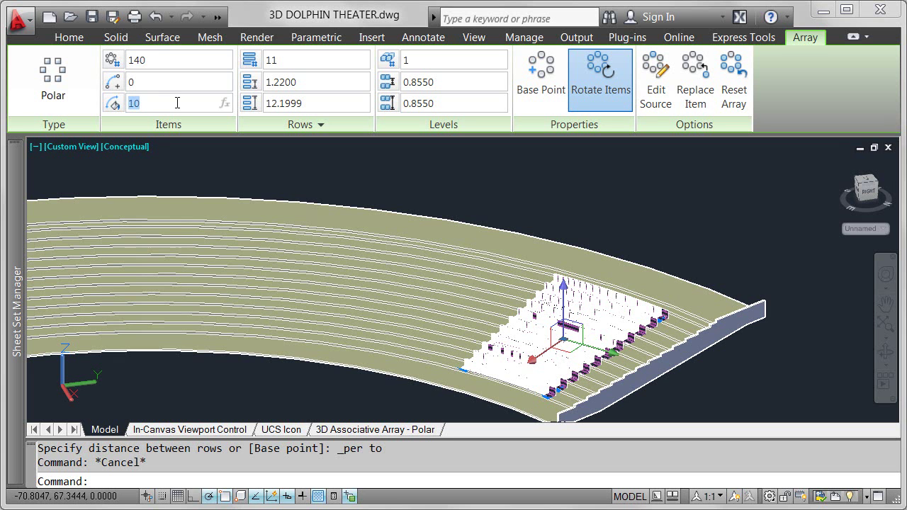
pyautogui.press('Return')
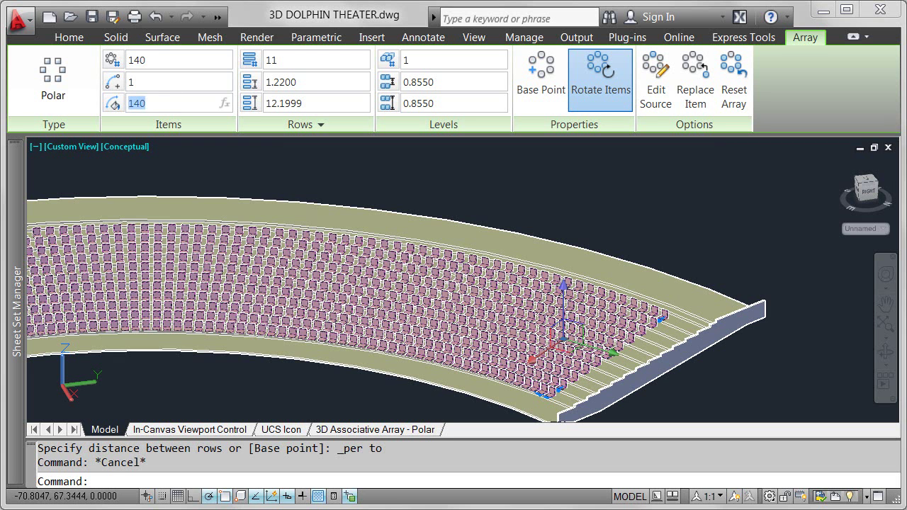
pyautogui.keyDown('shift'); pyautogui.moveTo(372, 290); pyautogui.dragTo(330, 284, button='middle'); pyautogui.keyUp('shift')
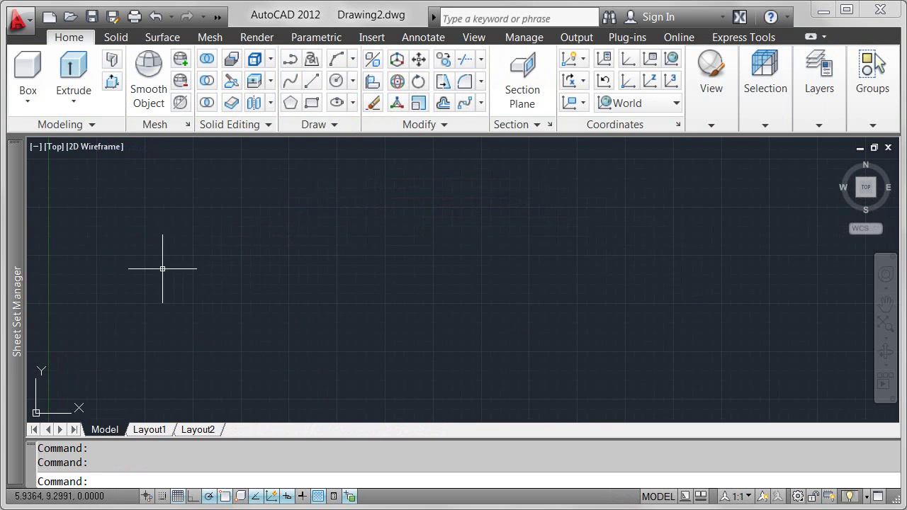
# Open the sheet 08 - 3D Associative Array - Path and open the spiral ramp's external reference drawing inside the tank
pyautogui.moveTo(21, 271)
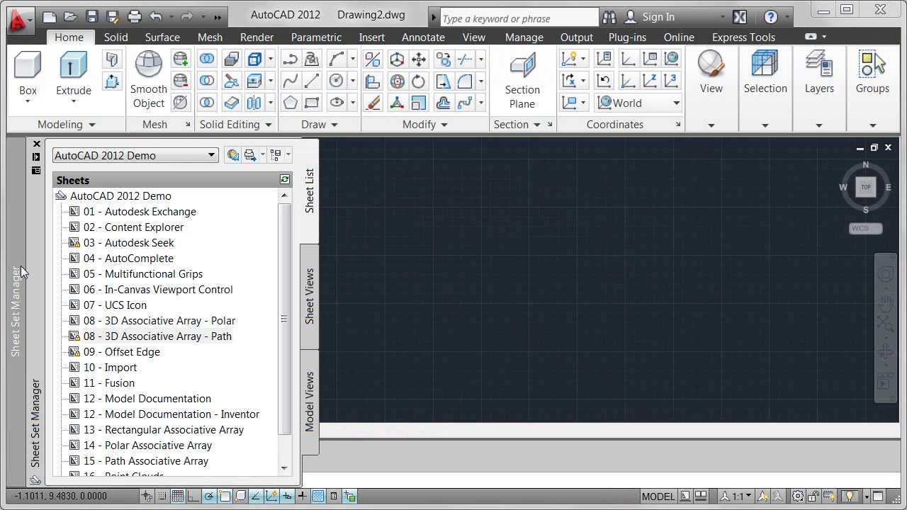
pyautogui.doubleClick(157, 337)
pyautogui.click(453, 322)
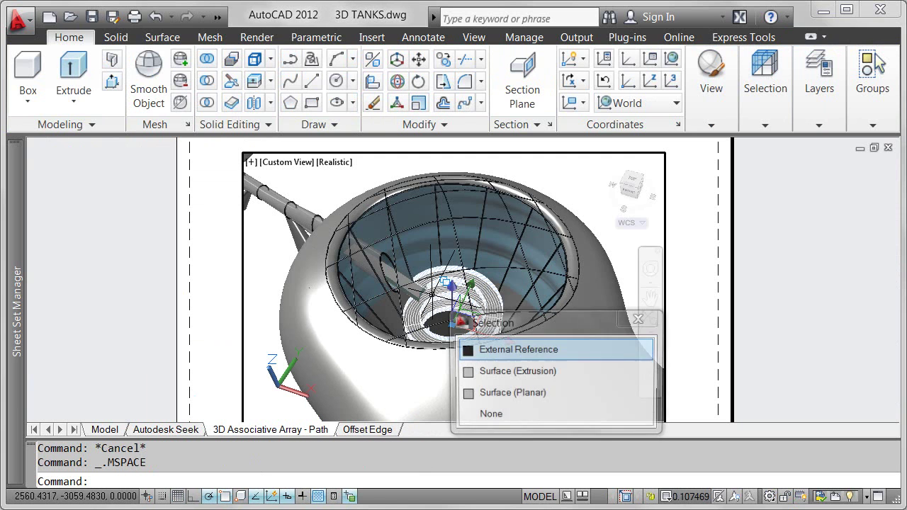
pyautogui.rightClick(475, 354)
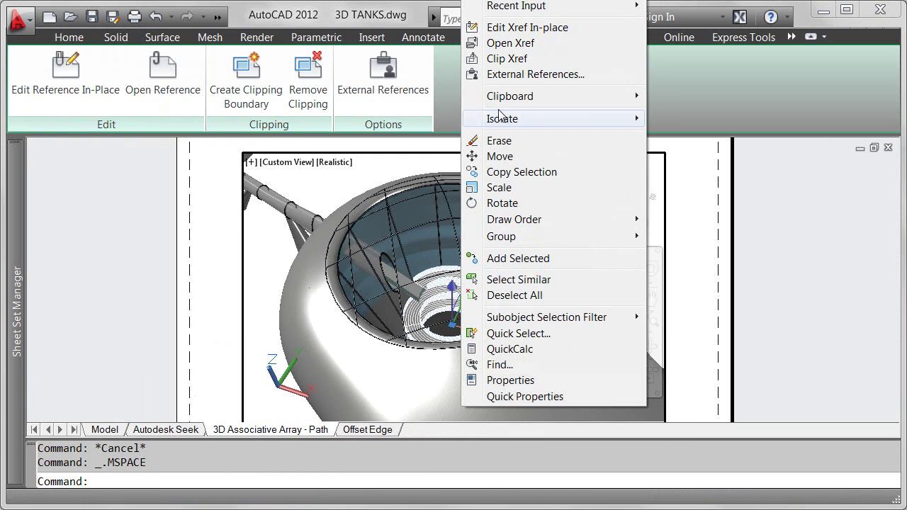
pyautogui.click(498, 44)
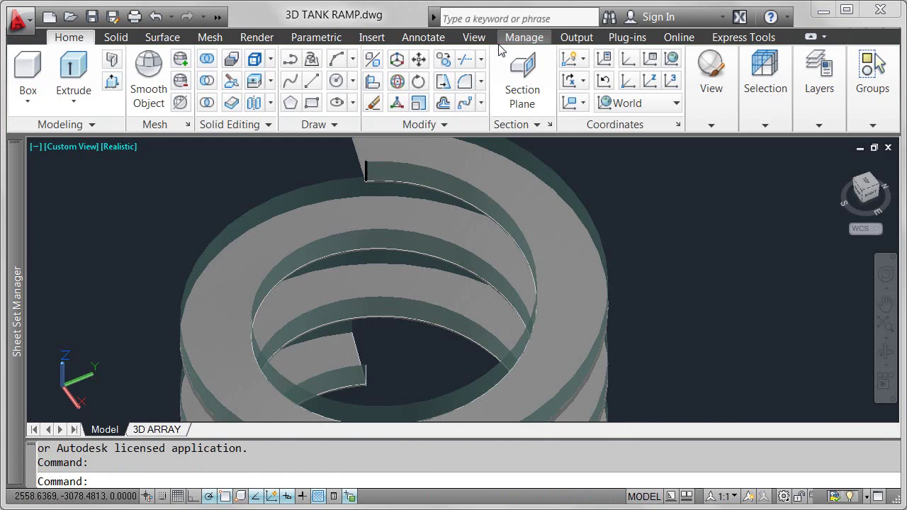
# Start a path array of the post at the ramp's upper end, using the helix as the path curve
pyautogui.click(480, 103)
pyautogui.click(486, 164)
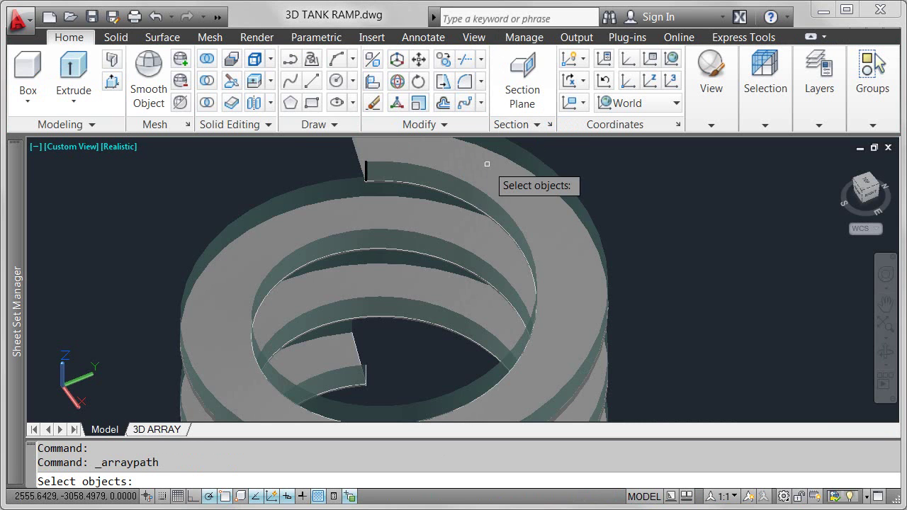
pyautogui.click(367, 175)
pyautogui.press('Return')
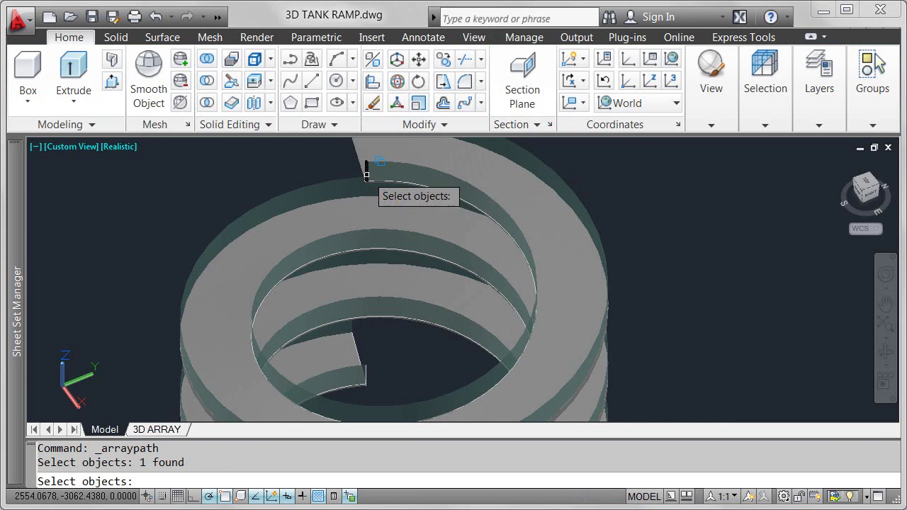
pyautogui.press('Return')
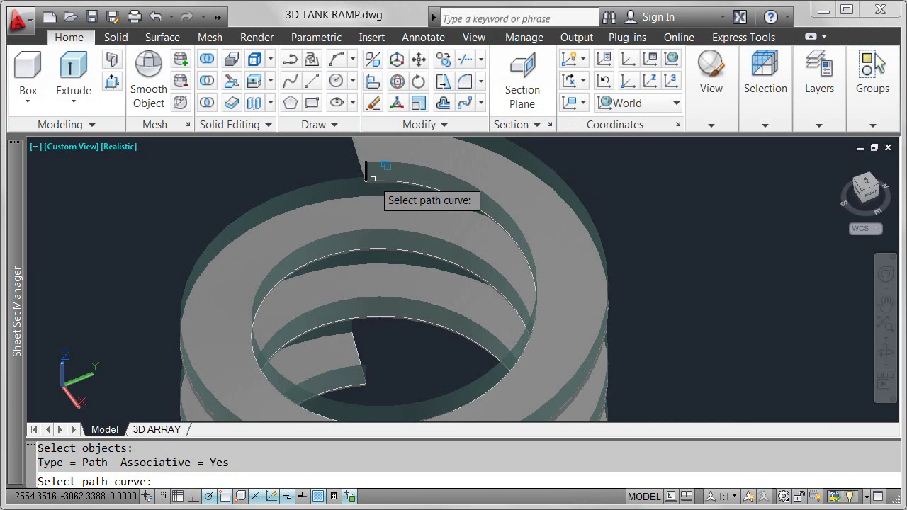
pyautogui.click(368, 174)
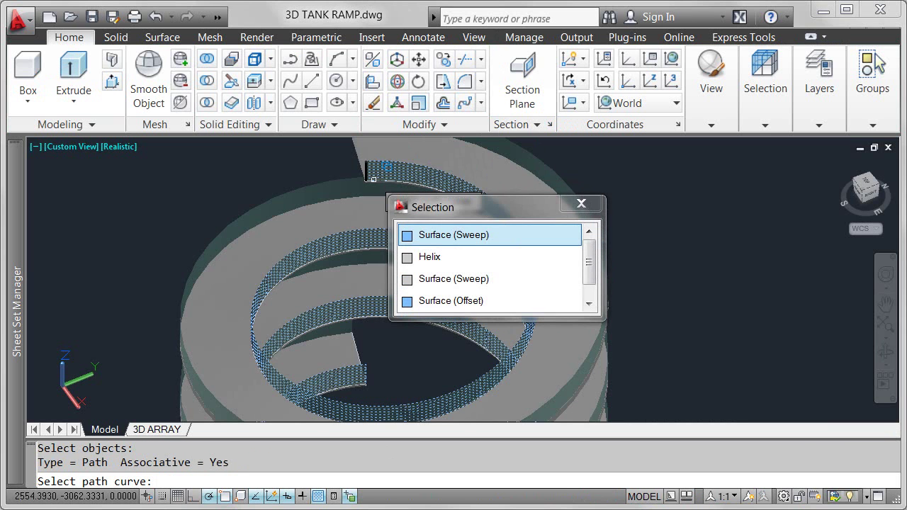
pyautogui.click(426, 256)
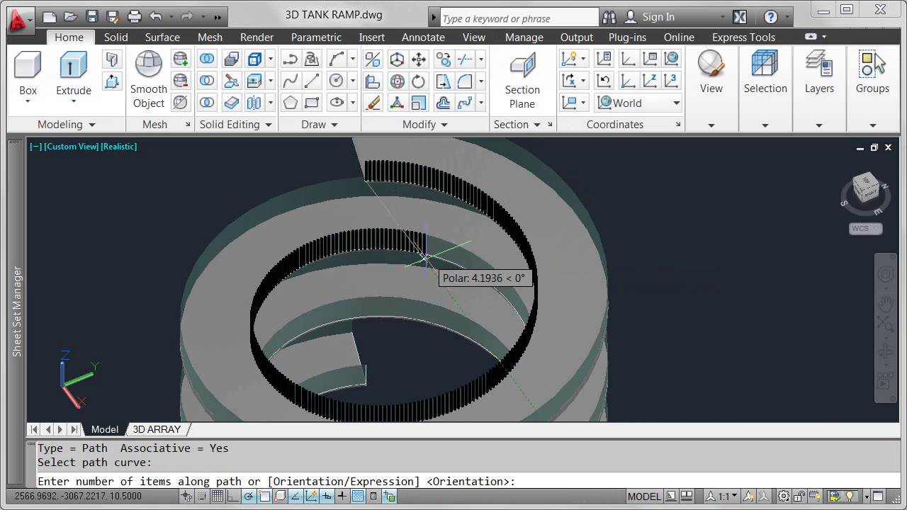
# Give the path array 30 posts divided evenly along the helix
pyautogui.write('30')
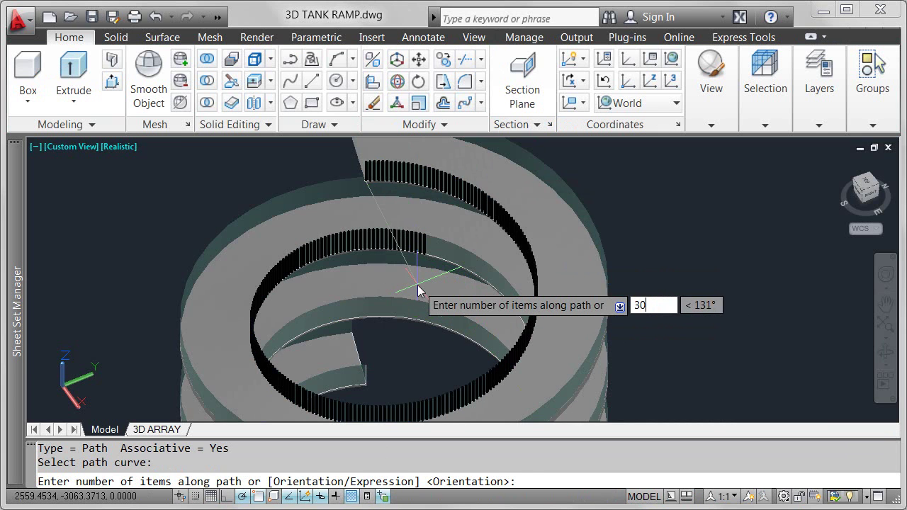
pyautogui.press('Return')
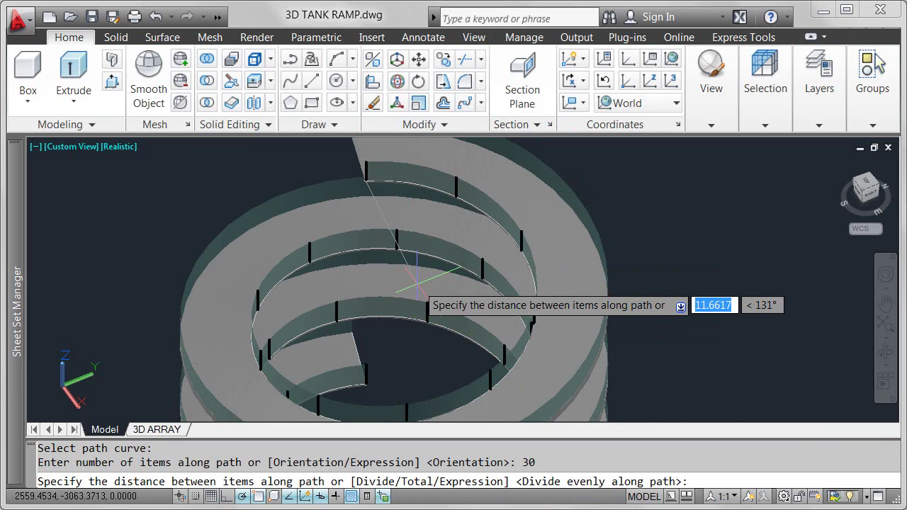
pyautogui.press('Return')
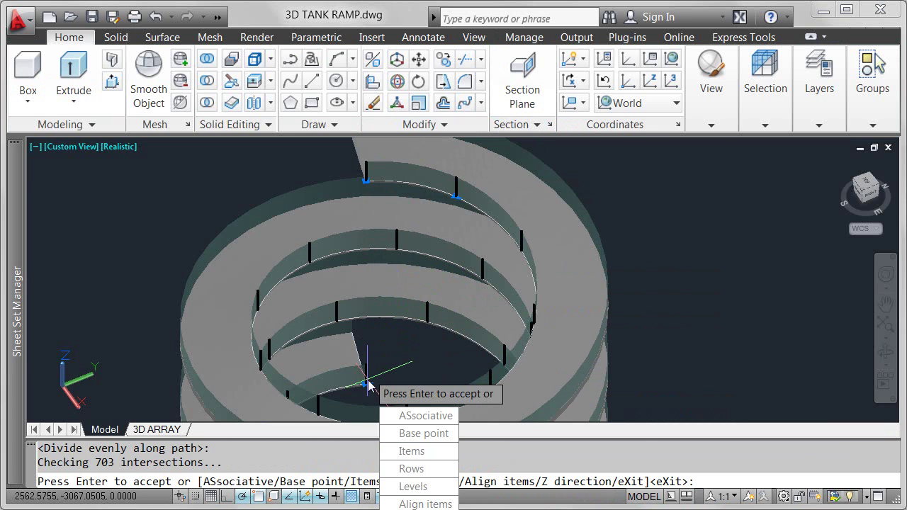
# Give the post array 2 rows spaced 2.5 apart with the default incrementing elevation of 0, and complete the array
pyautogui.click(411, 468)
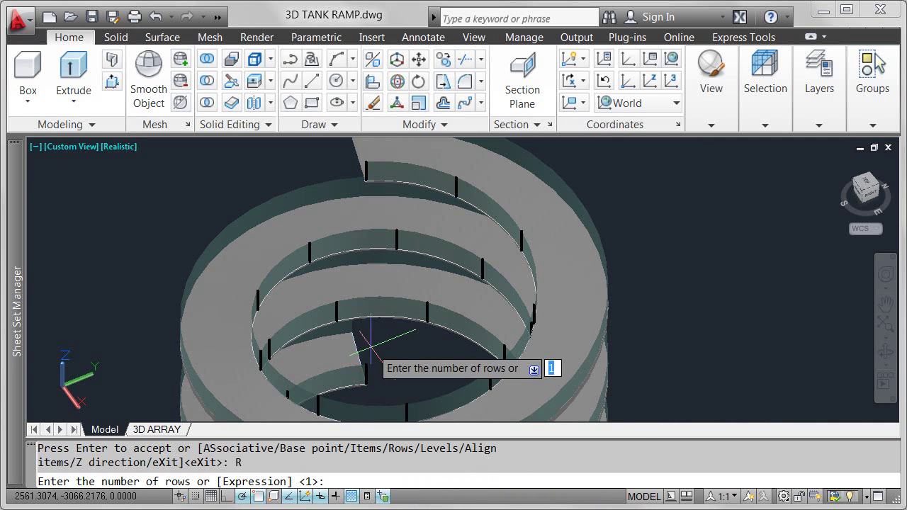
pyautogui.write('2')
pyautogui.press('Return')
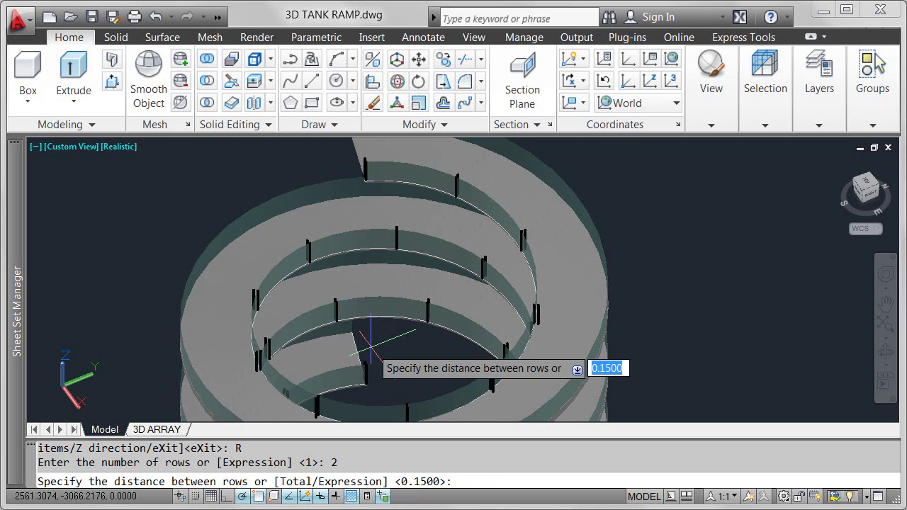
pyautogui.write('2.5')
pyautogui.press('Return')
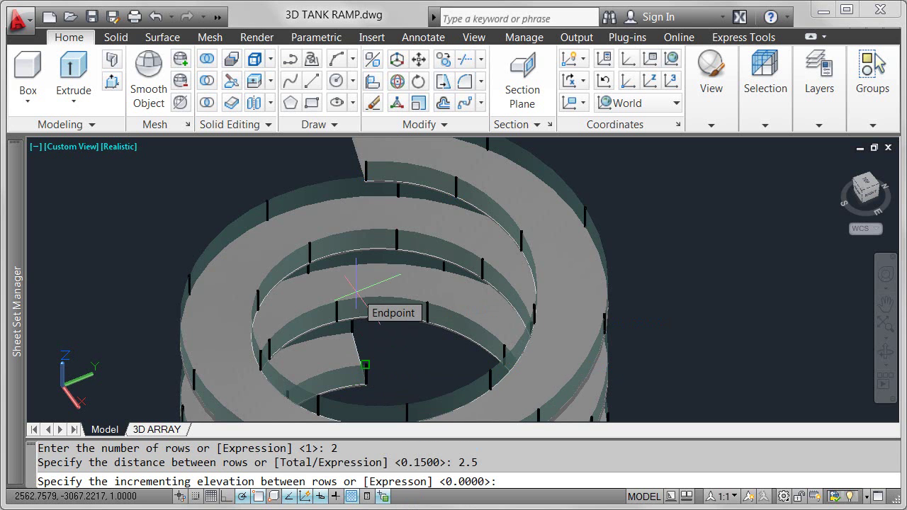
pyautogui.press('Return')
pyautogui.press('Return')
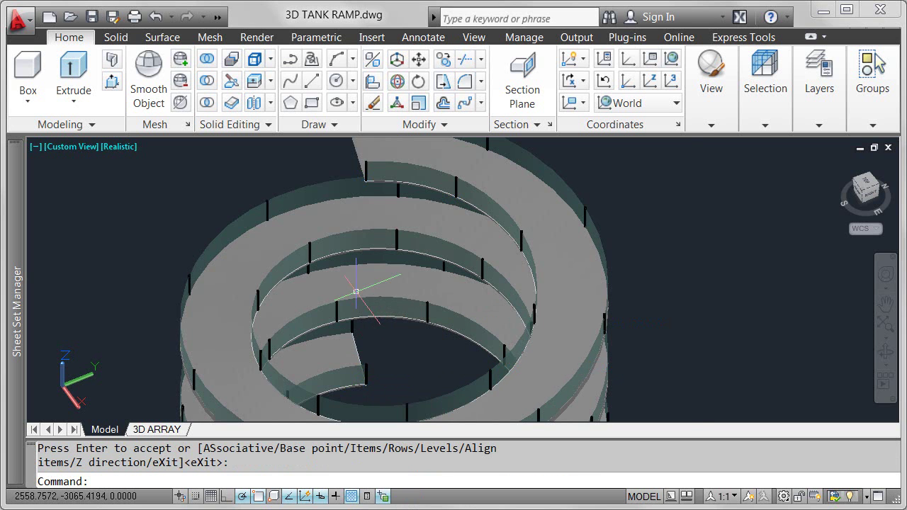
# Select the post array, turn its Z Direction option off to compare the posts' tilt, and turn it back on
pyautogui.click(394, 247)
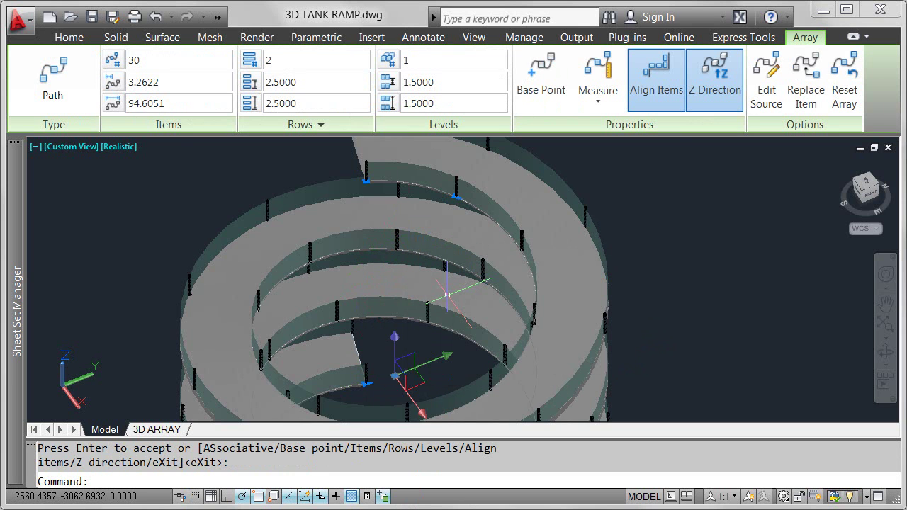
pyautogui.click(725, 98)
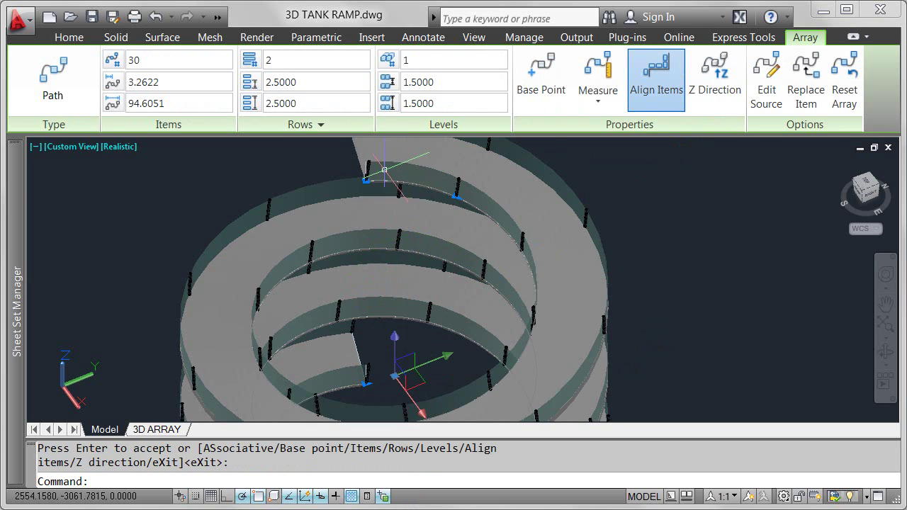
pyautogui.click(714, 81)
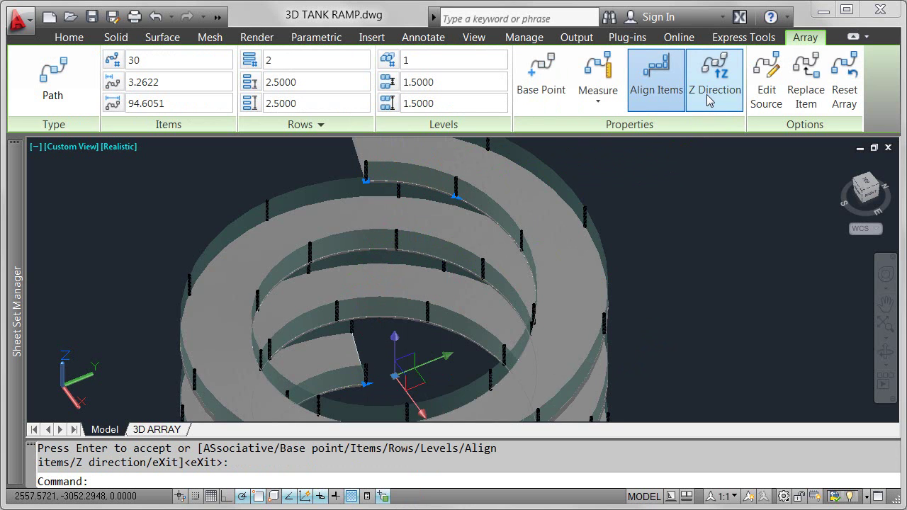
# Change the post array's spacing method to Divide, set it to 40 items, and finish editing the array
pyautogui.click(604, 101)
pyautogui.click(617, 133)
pyautogui.click(170, 61)
pyautogui.write('40')
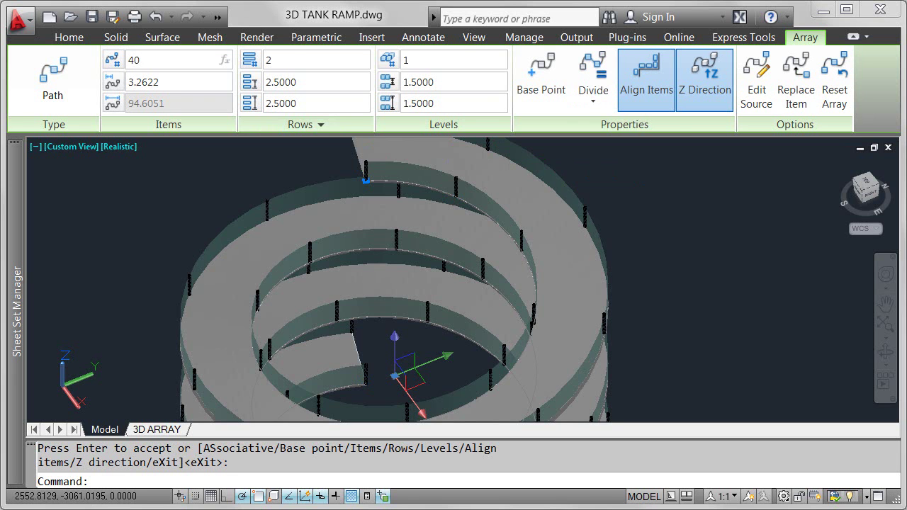
pyautogui.press('Return')
pyautogui.click(208, 164)
pyautogui.press('Escape')
pyautogui.press('Escape')
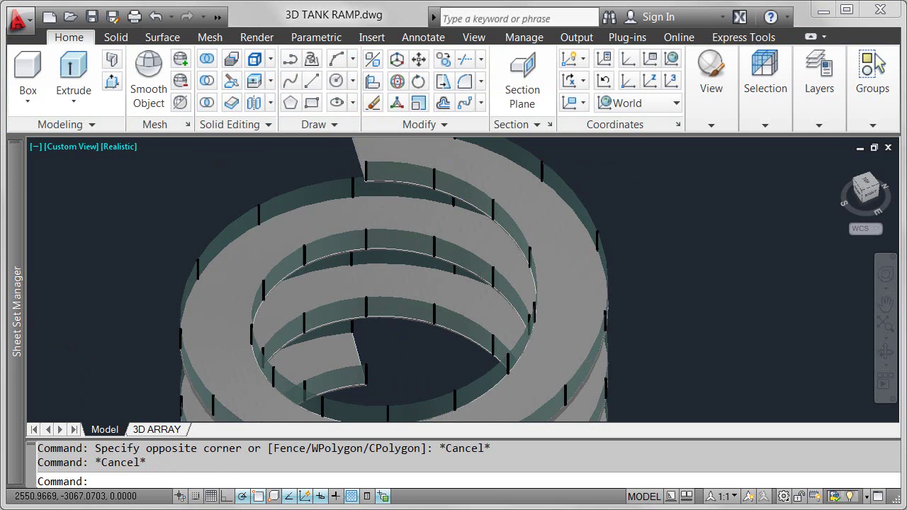
pyautogui.scroll(-3, 207, 165)
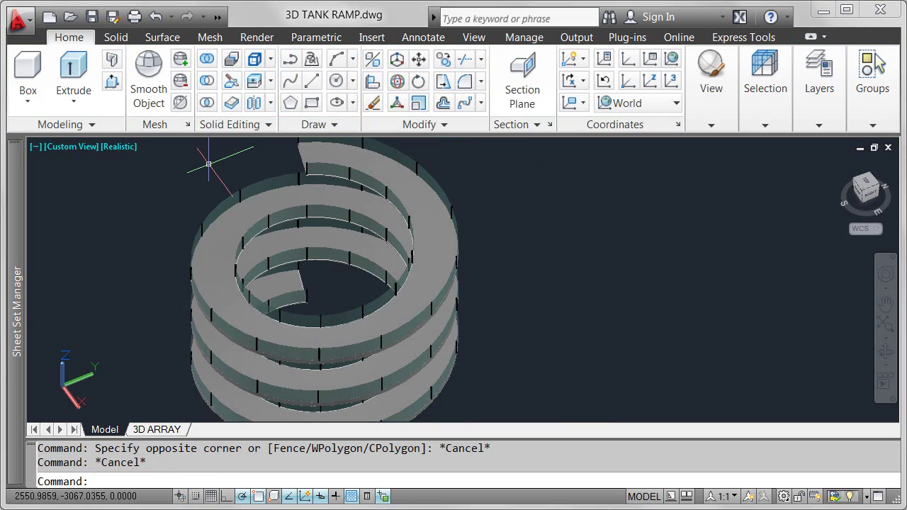
# Select the helix along the ramp's inner edge, open its properties, and set its number of turns to 5
pyautogui.click(319, 174)
pyautogui.click(376, 230)
pyautogui.rightClick(366, 226)
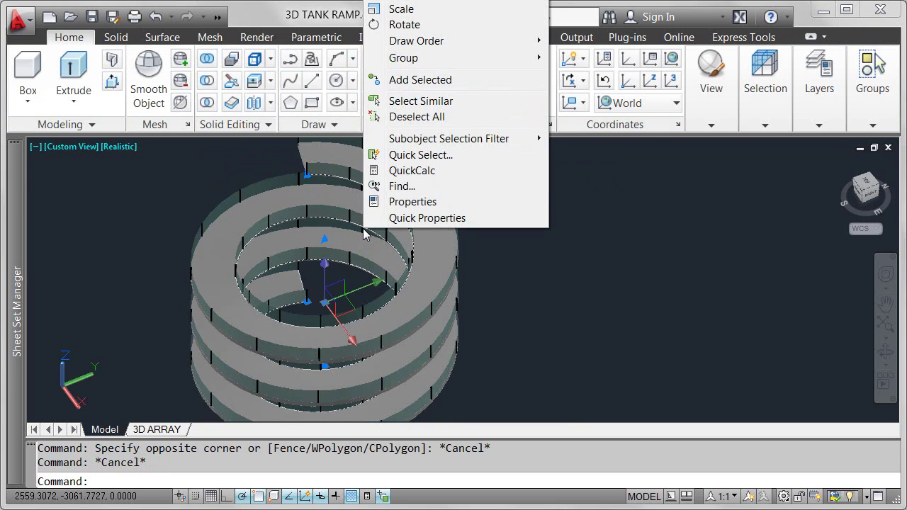
pyautogui.click(418, 201)
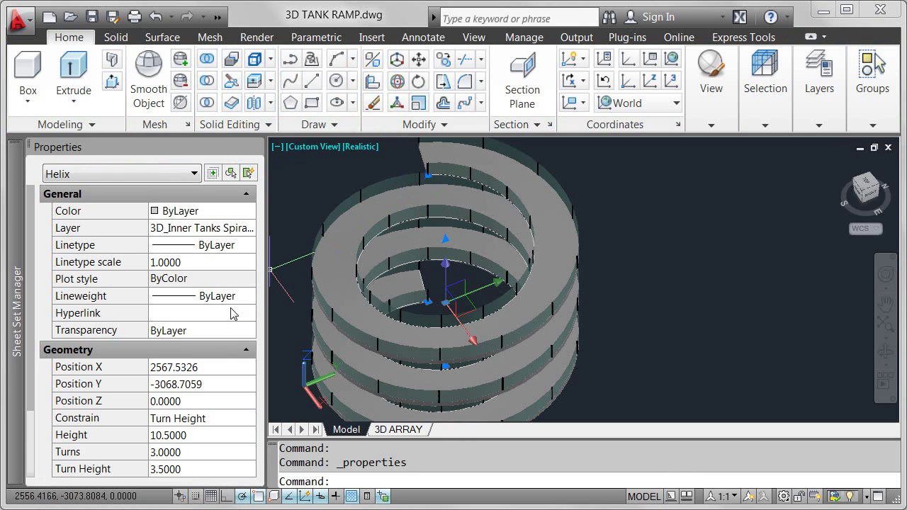
pyautogui.click(198, 452)
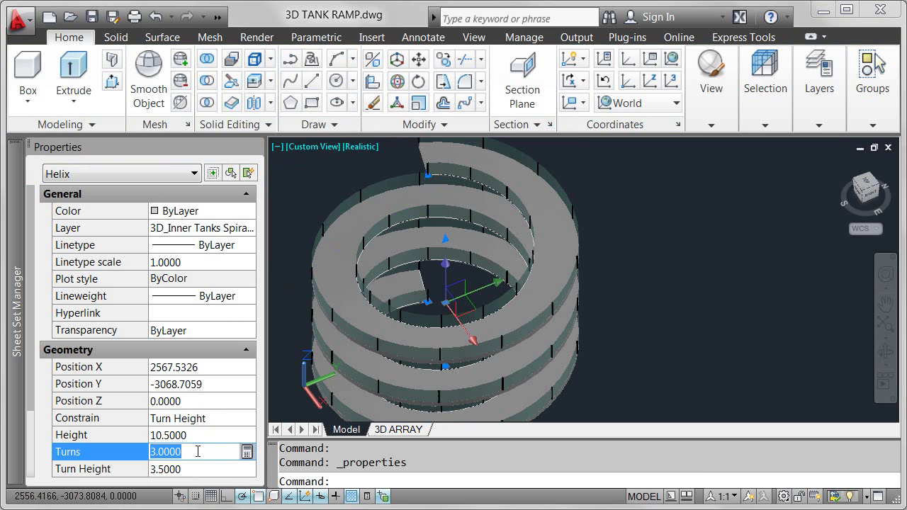
pyautogui.write('5')
pyautogui.press('Tab')
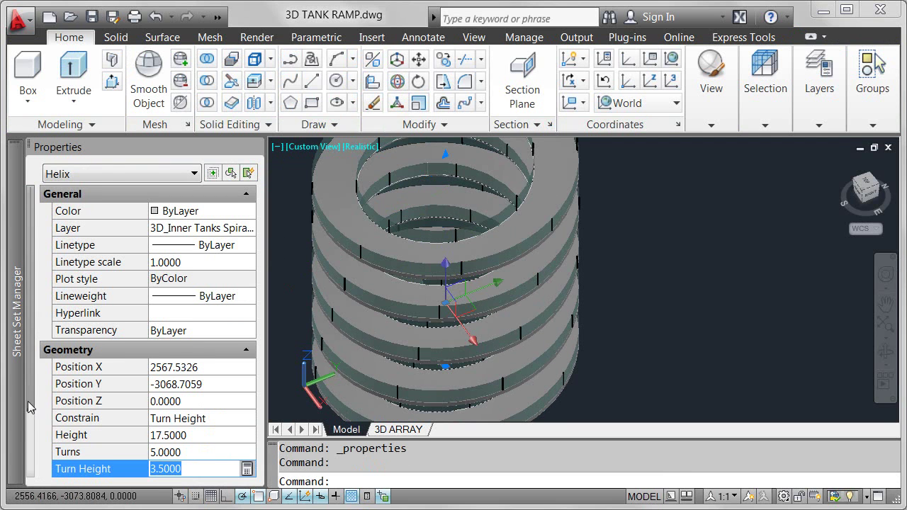
# Switch the helix's twist direction to CW to compare the ramp, and return it to CCW
pyautogui.scroll(-2, 34, 411)
pyautogui.click(196, 454)
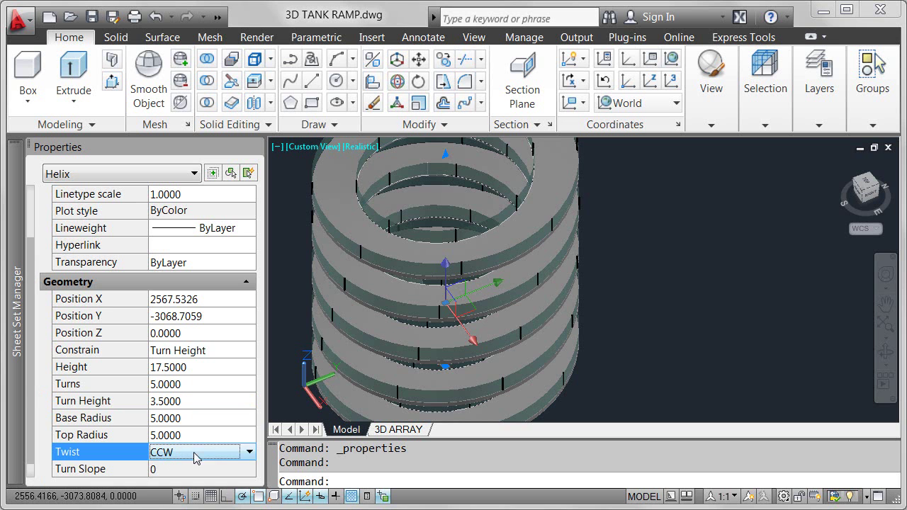
pyautogui.click(248, 453)
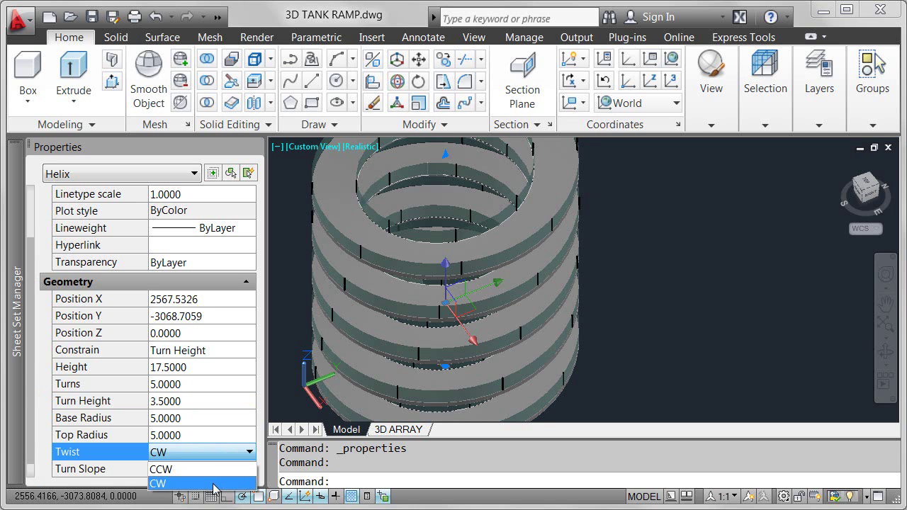
pyautogui.click(213, 483)
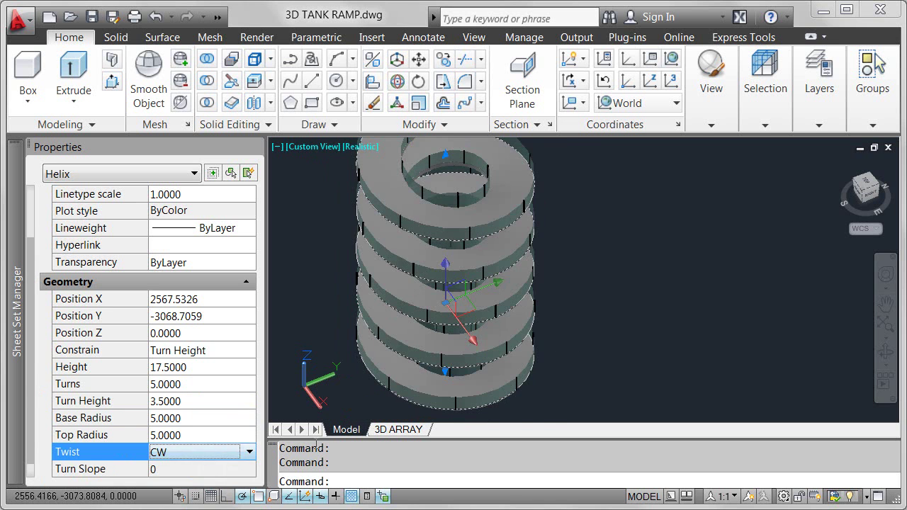
pyautogui.click(249, 453)
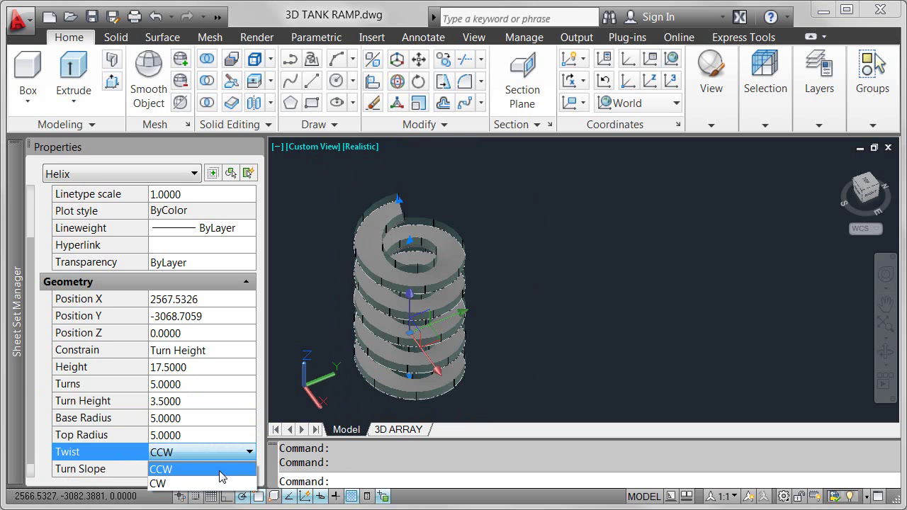